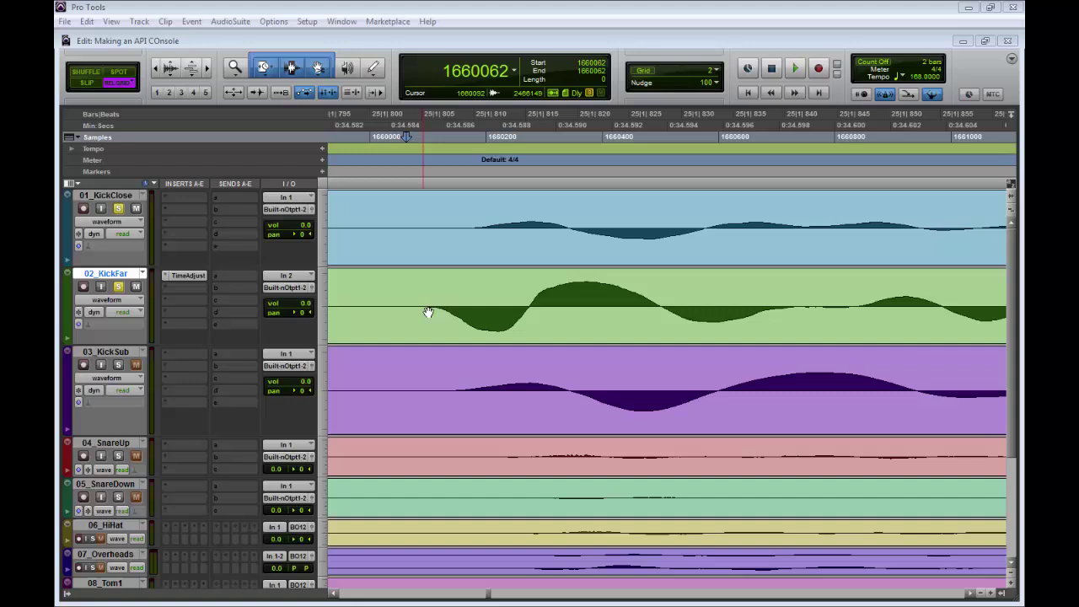
- Measure the sample offset between the start of the kick transient on 02_KickFar and on 01_KickClose
left_click(427, 305)
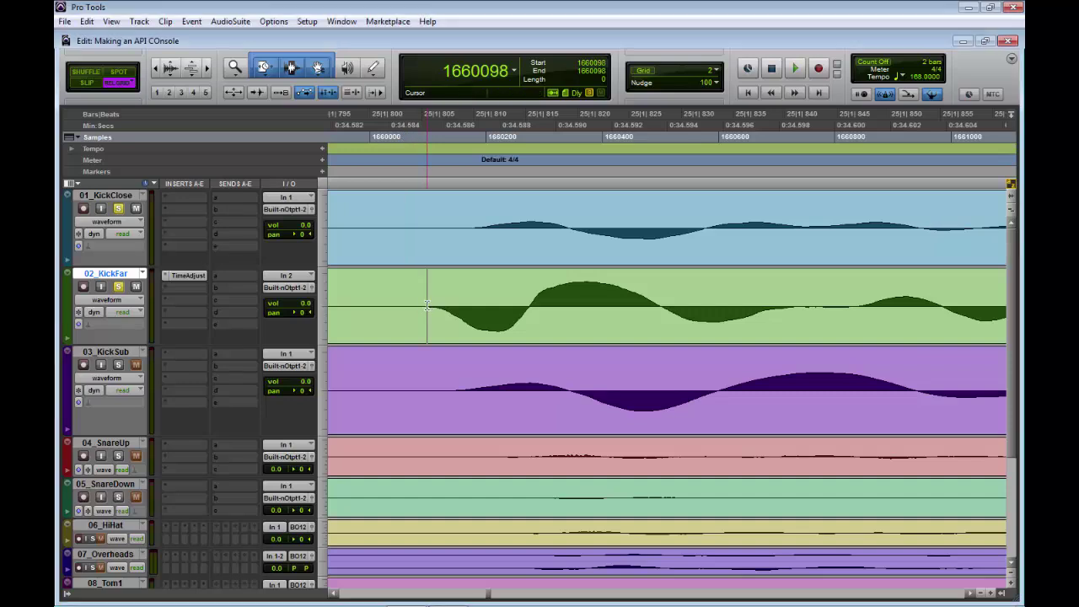
left_click_drag(428, 306, 474, 234)
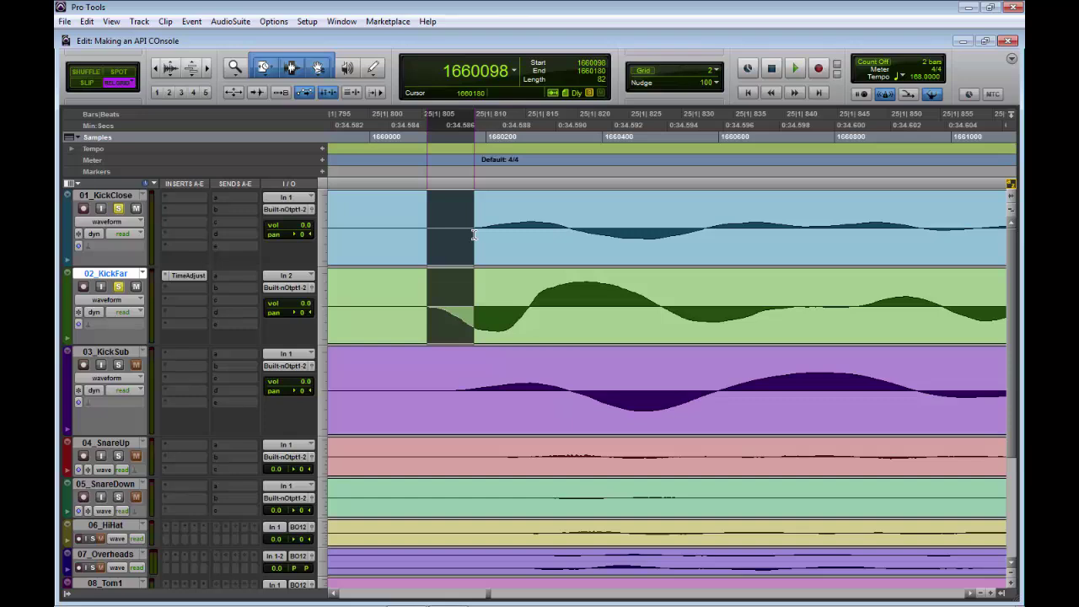
key("space")
left_click_drag(429, 307, 473, 247)
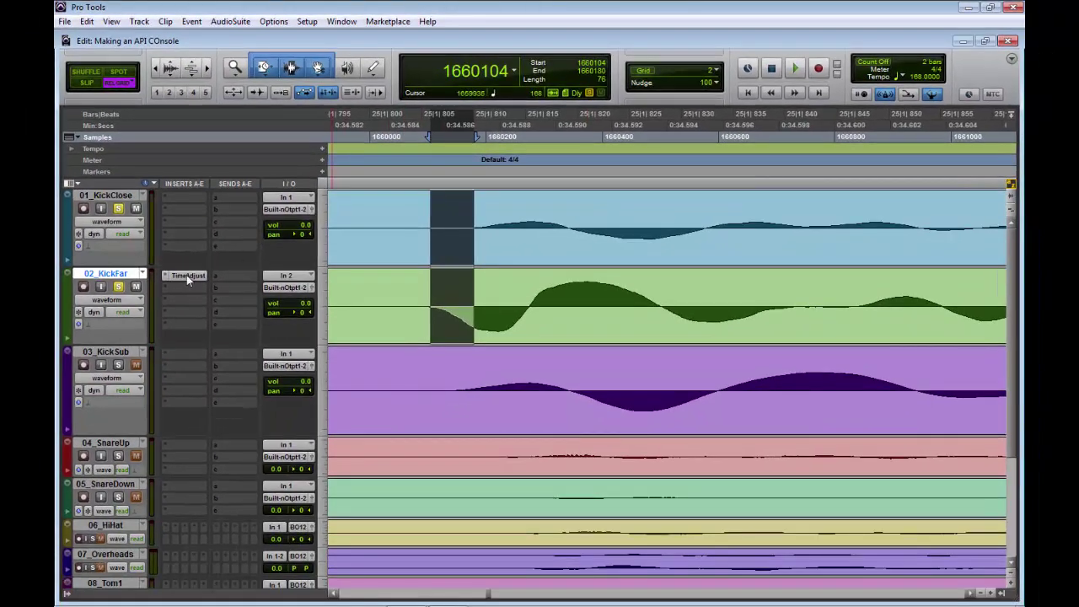
- Open the Time Adjuster plug-in on 02_KickFar and set its delay to 76 samples
left_click(186, 275)
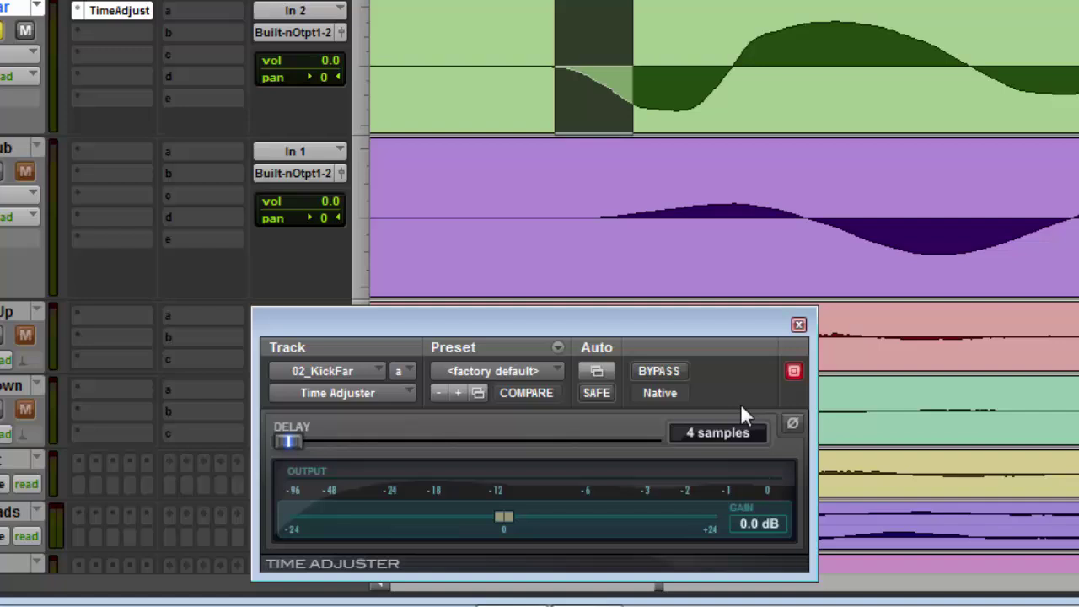
left_click(691, 433)
type("76")
key("Return")
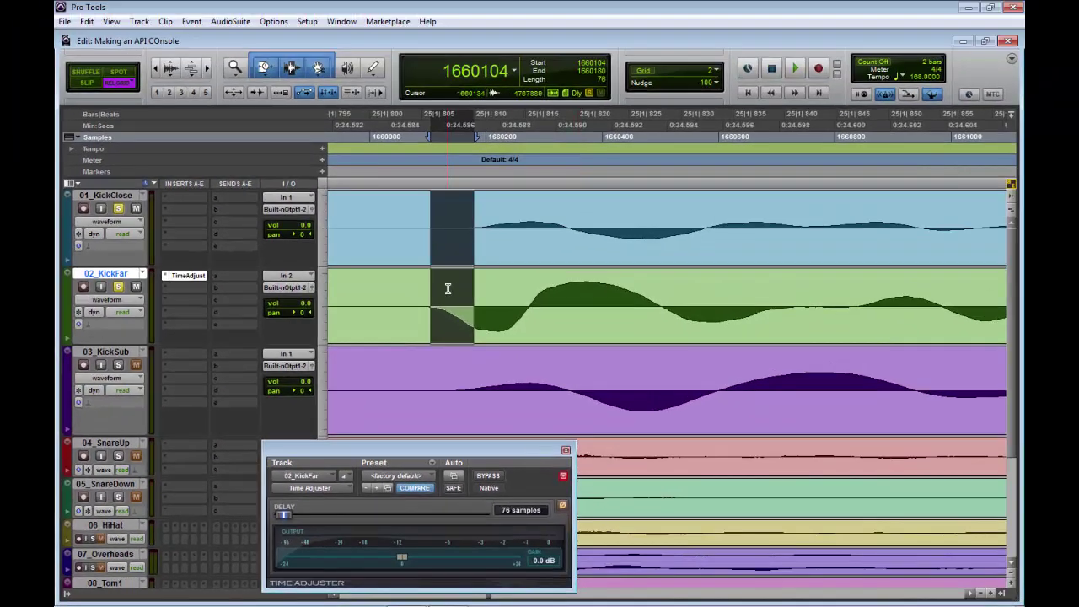
- Play back the soloed 01_KickClose and 02_KickFar tracks to audition the delay compensation, and stop playback
key("space")
key("space")
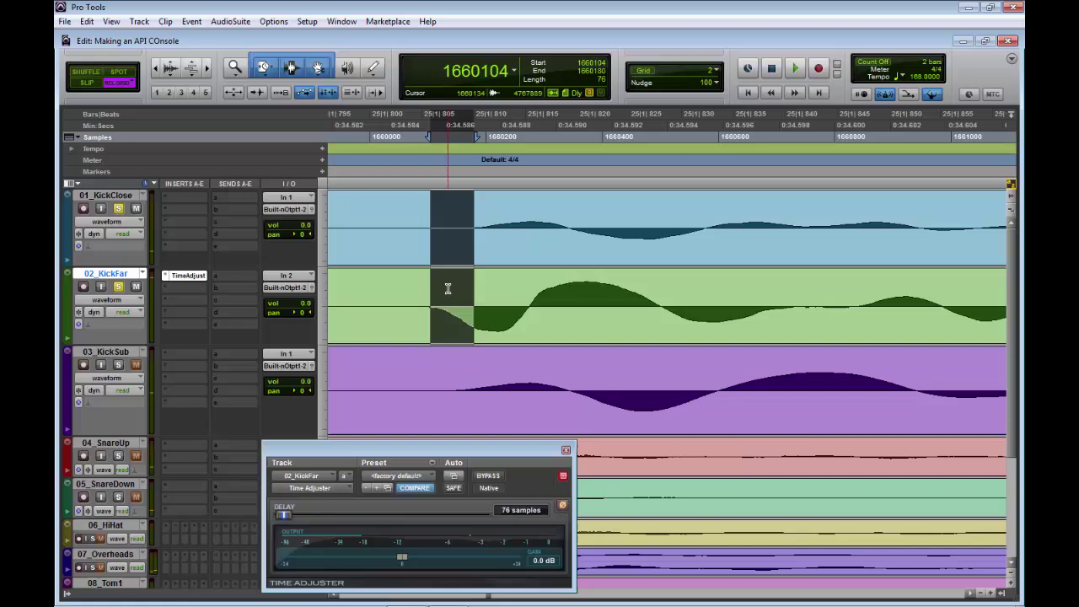
left_click(447, 288)
key("space")
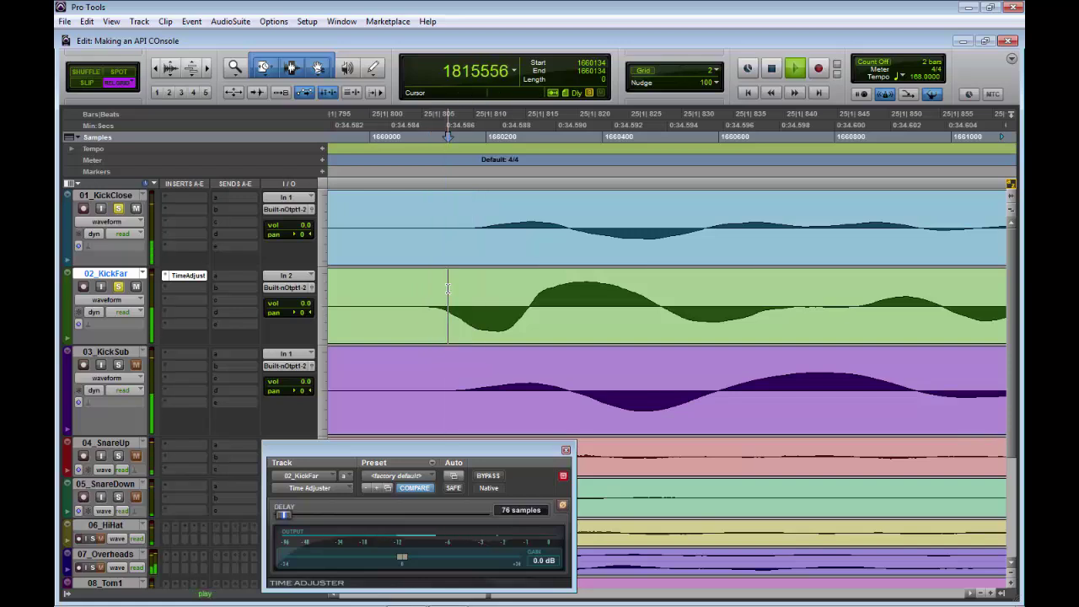
key("space")
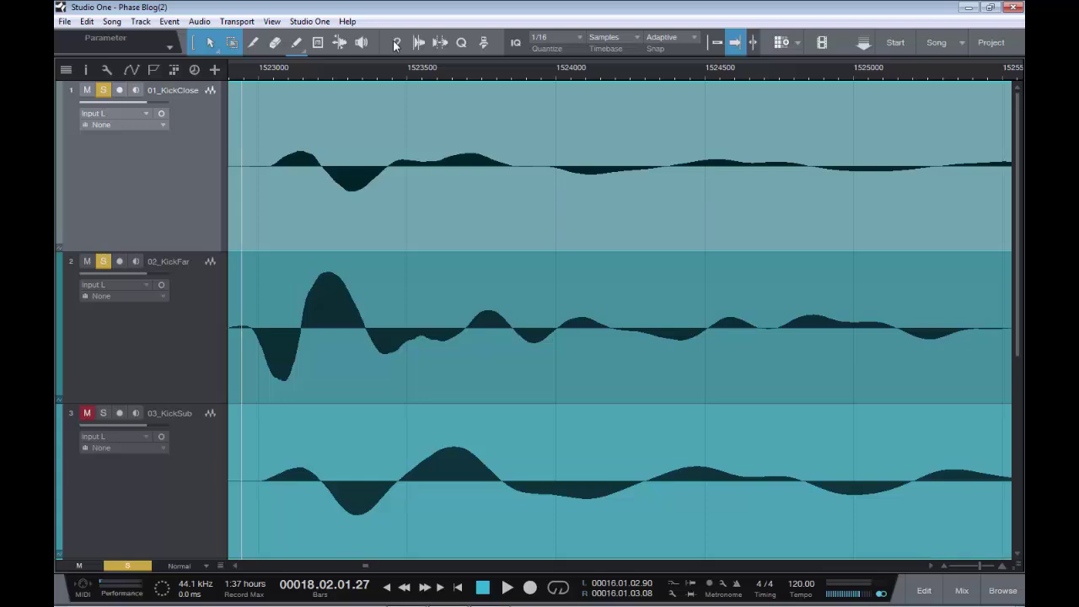
- In Studio One, select the 02_KickFar event and measure the range from its kick onset to the onset on 01_KickClose
key("Down")
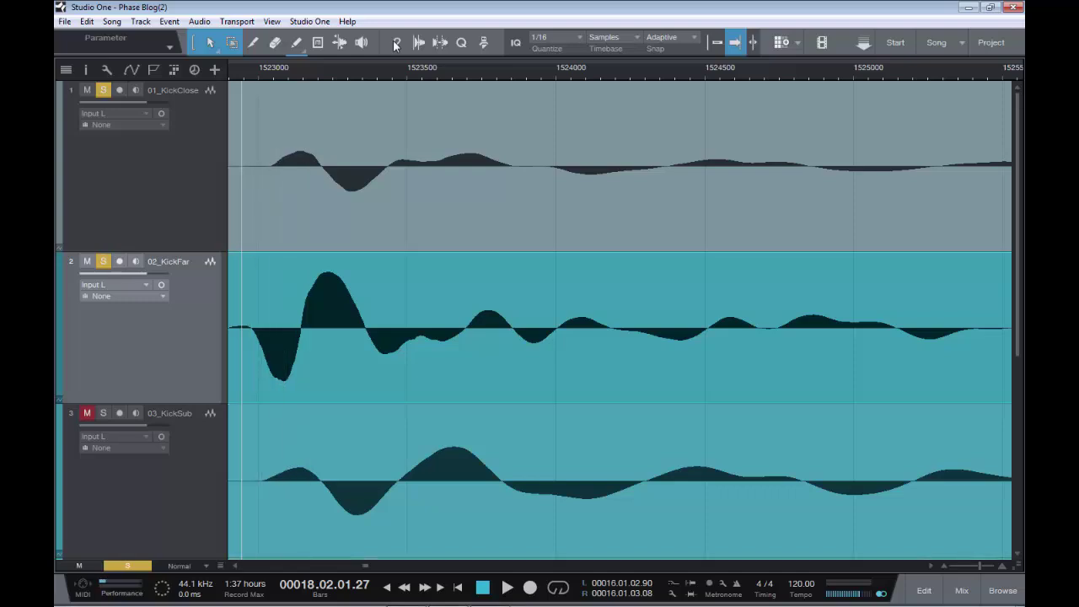
key("Up")
key("Down")
key("Down")
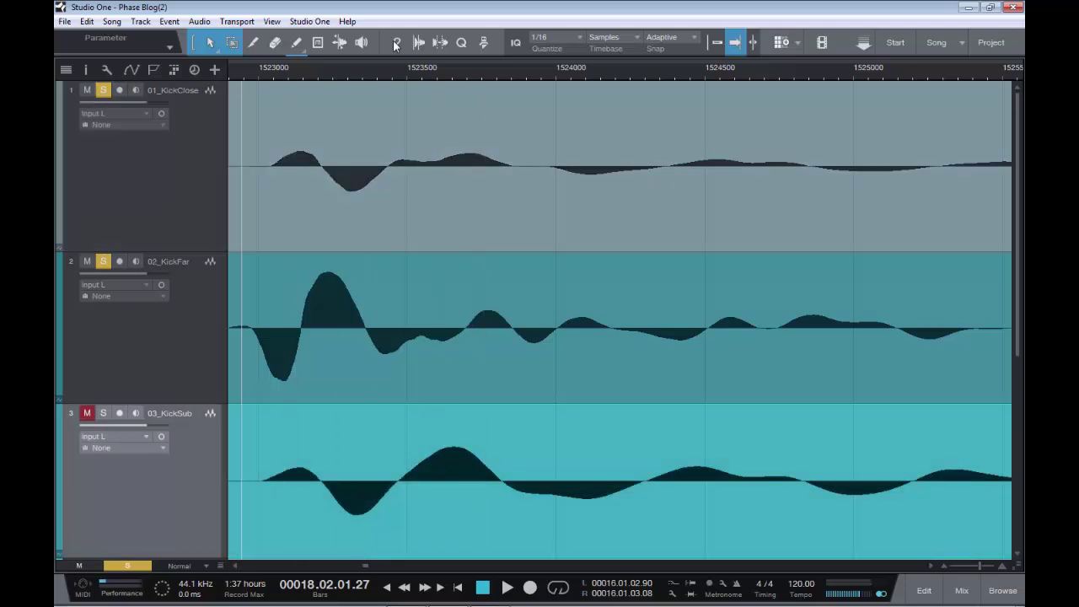
key("Up")
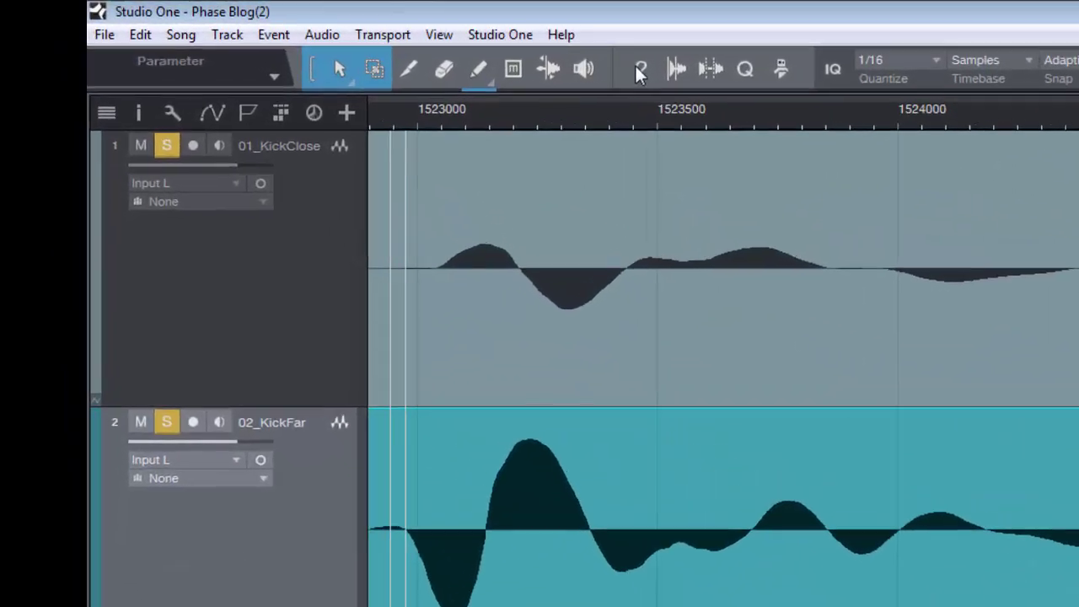
left_click_drag(251, 321, 270, 321)
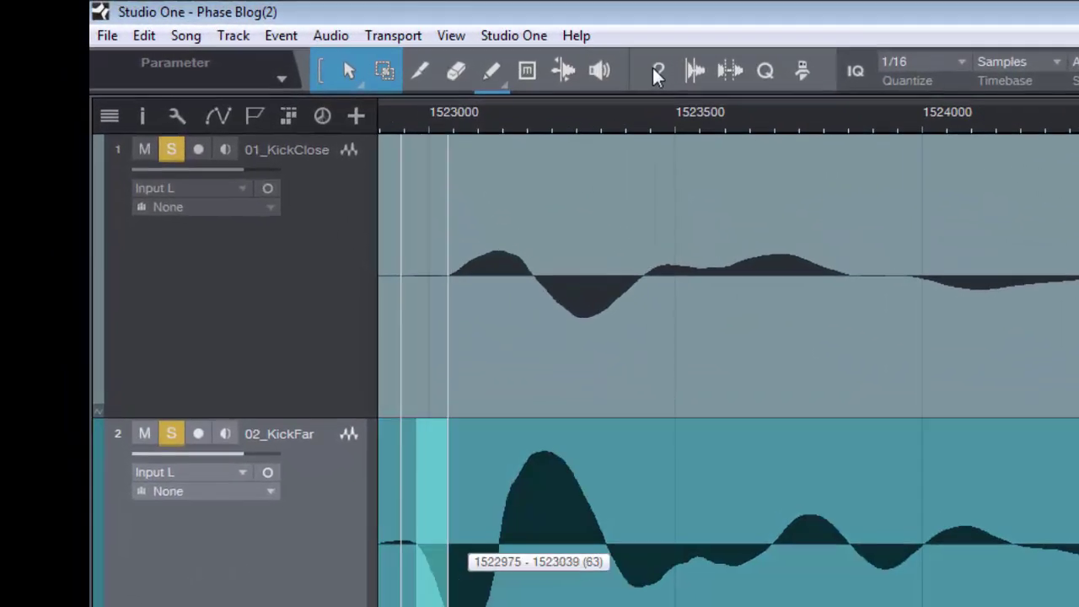
left_click_drag(448, 534, 447, 424)
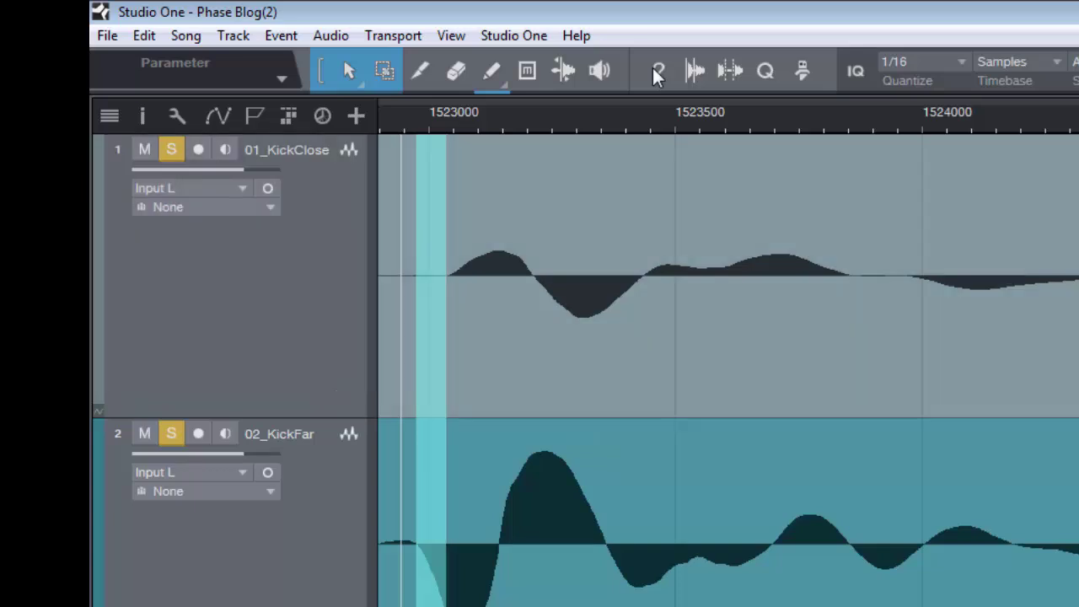
- Check that the timebase is Samples and measure the gaps between matching onsets and zero crossings on 02_KickFar and 01_KickClose
left_click(1018, 62)
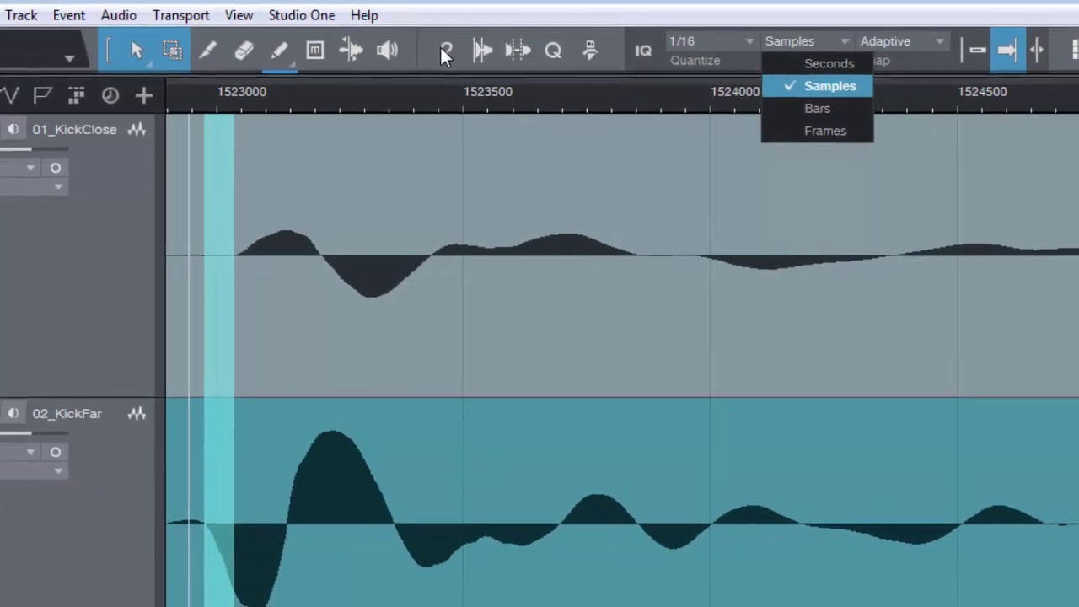
left_click(440, 50)
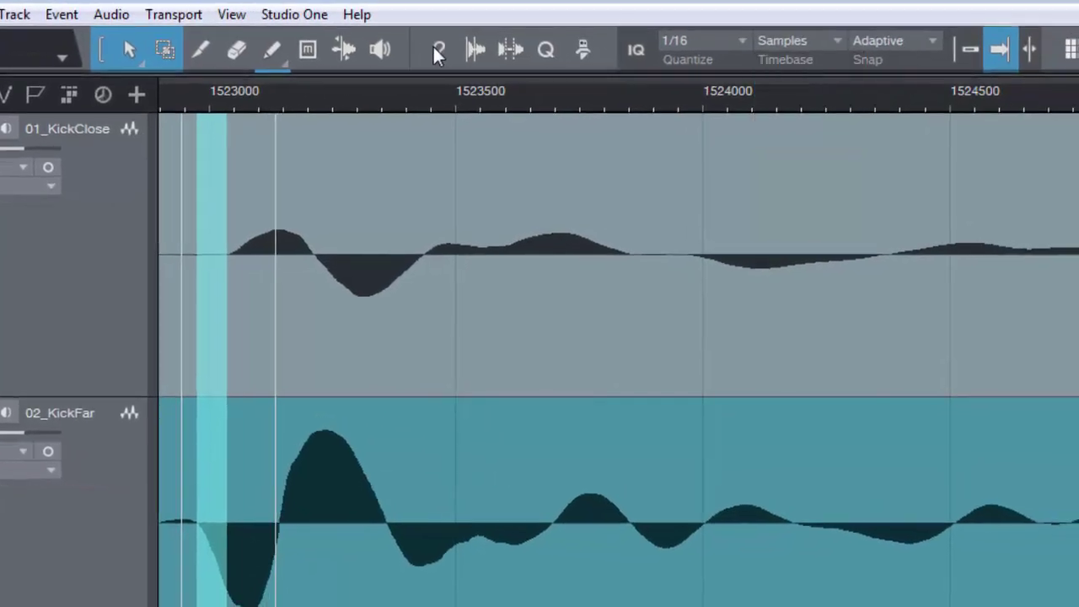
mouse_move(278, 497)
left_mouse_down()
mouse_move(307, 411)
mouse_move(302, 383)
mouse_move(312, 389)
left_mouse_up()
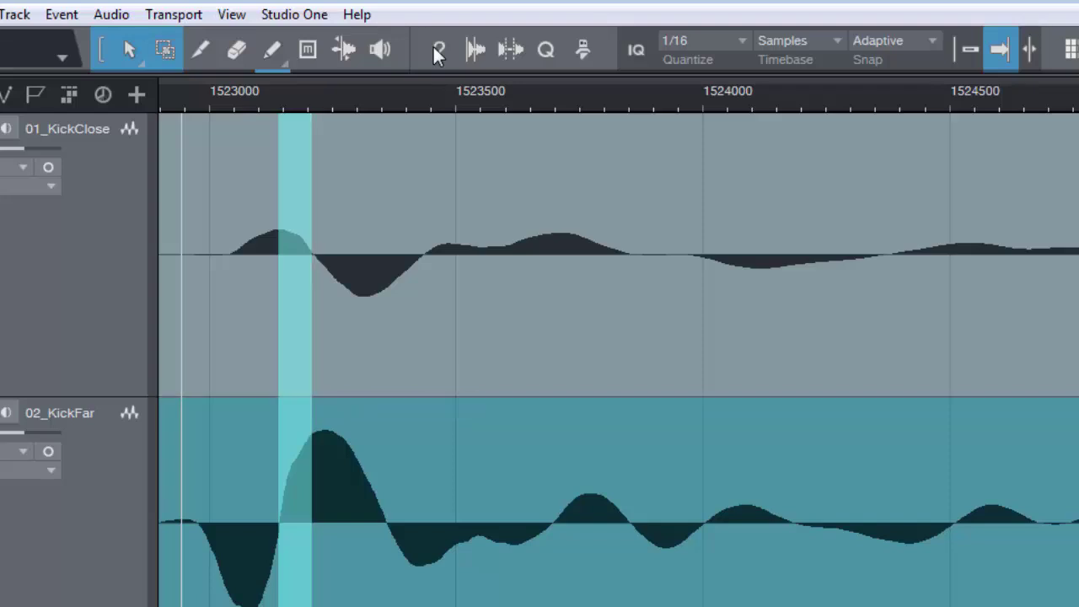
left_click_drag(199, 523, 224, 405)
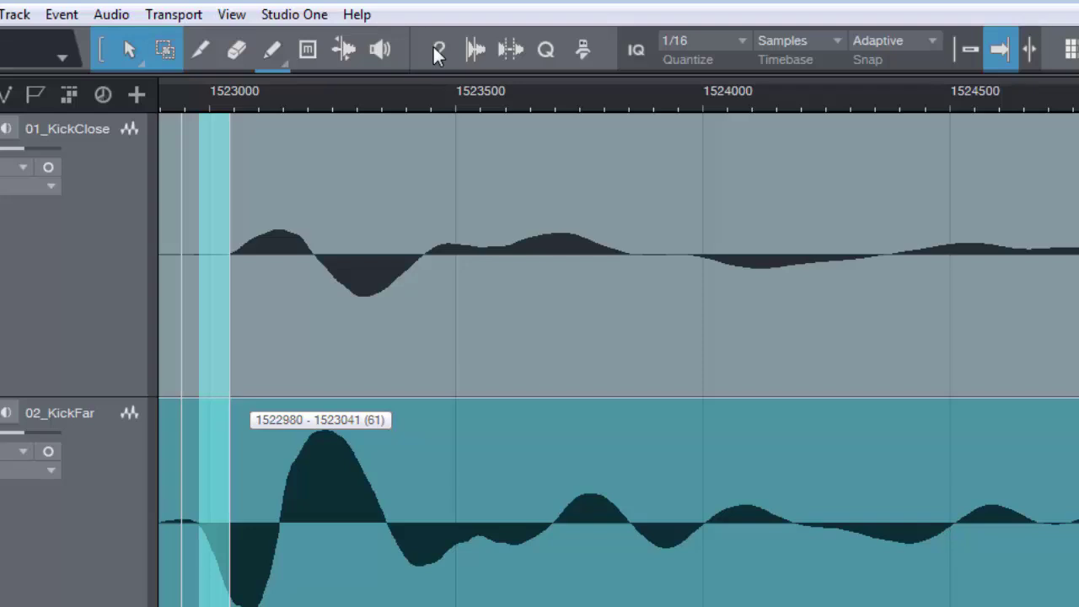
left_click_drag(229, 403, 230, 403)
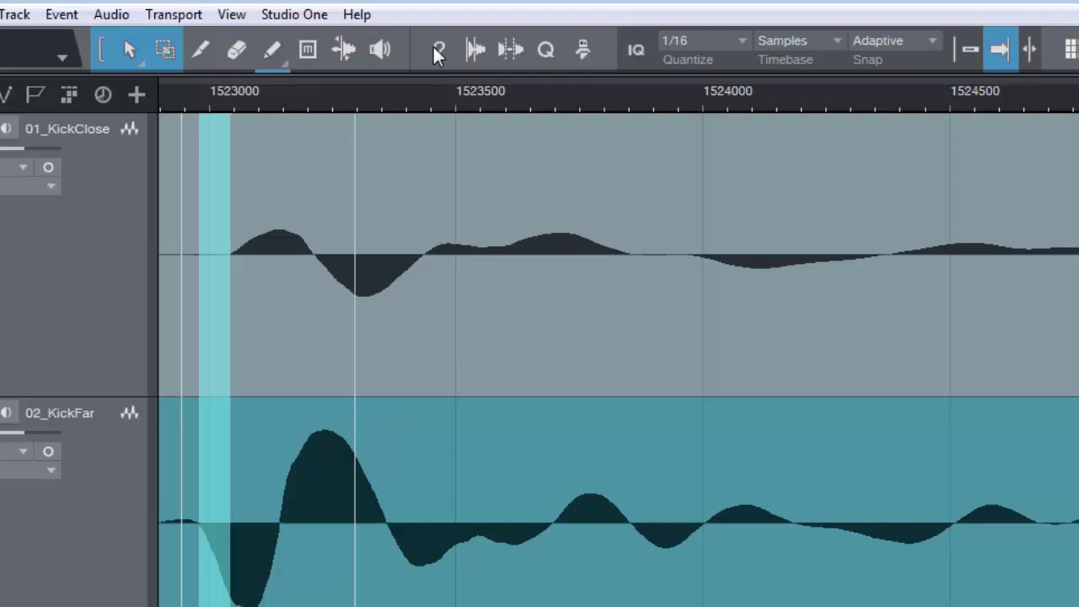
mouse_move(387, 478)
left_mouse_down()
mouse_move(424, 440)
mouse_move(423, 388)
left_mouse_up()
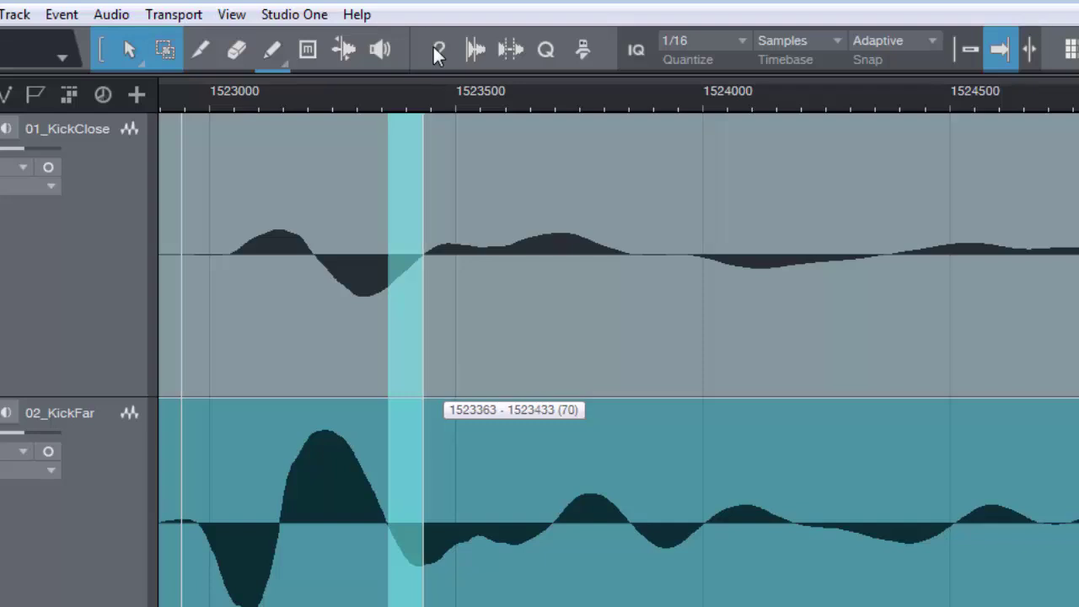
left_click_drag(423, 397, 423, 397)
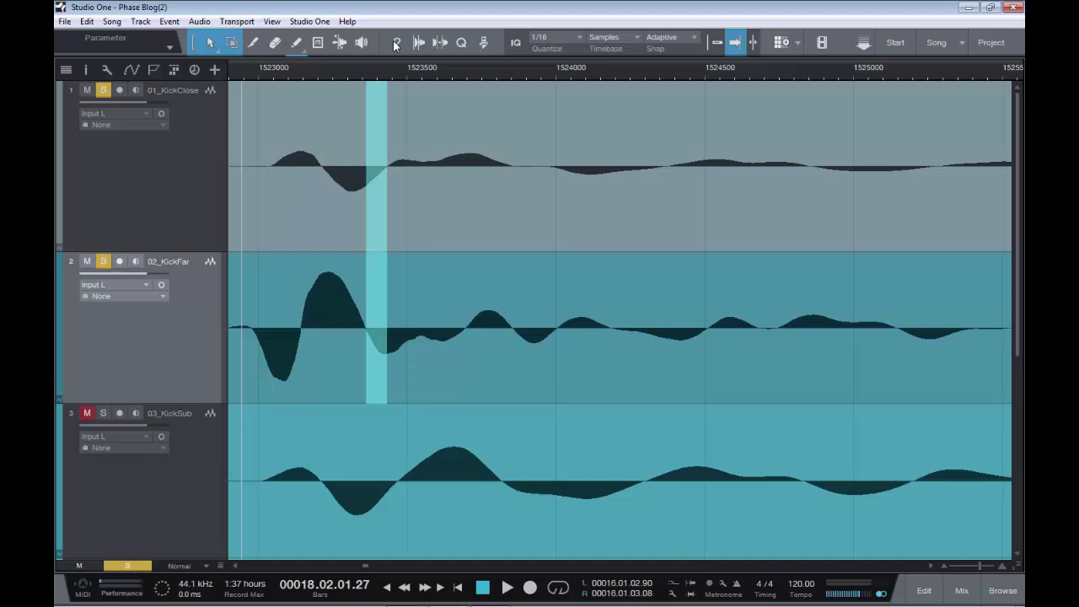
- Show the inspector for 02_KickFar and select the range between the matching first zero crossings of 02_KickFar and 01_KickClose
key("F4")
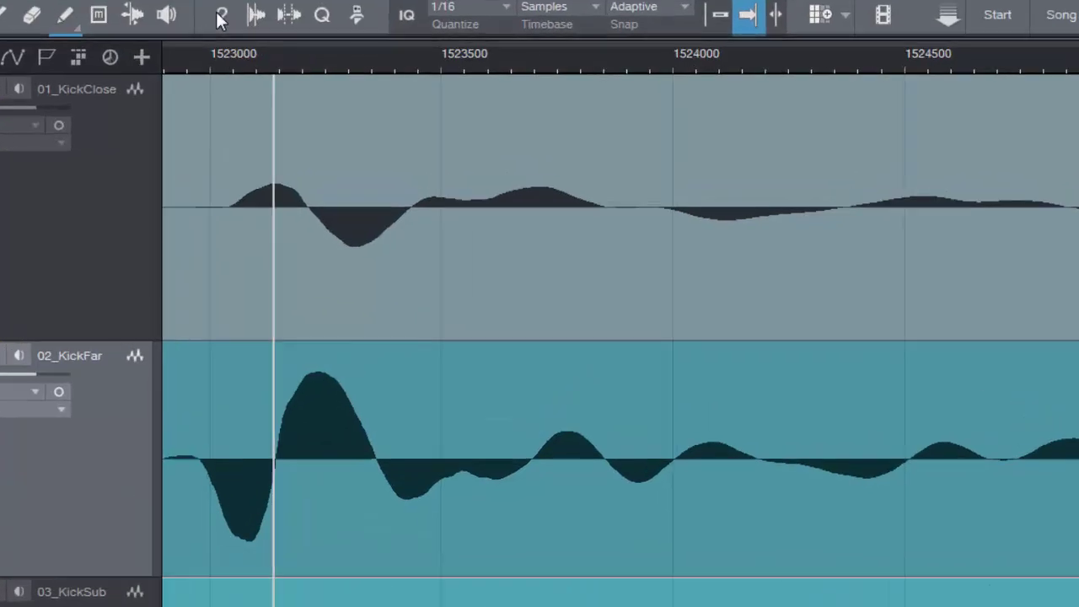
mouse_move(274, 459)
left_mouse_down()
mouse_move(295, 278)
mouse_move(307, 282)
left_mouse_up()
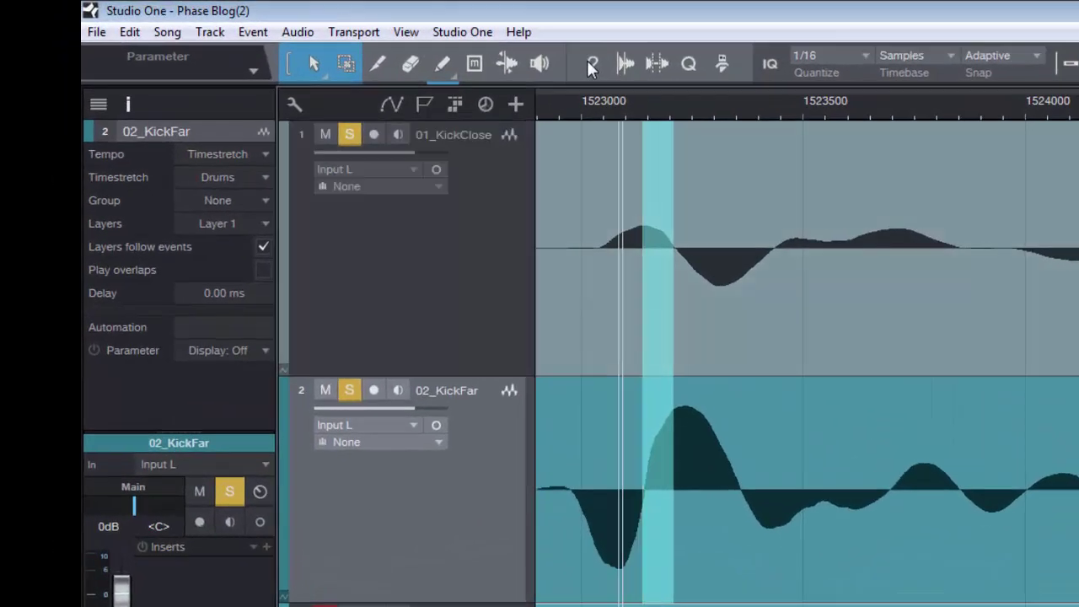
left_click(642, 476)
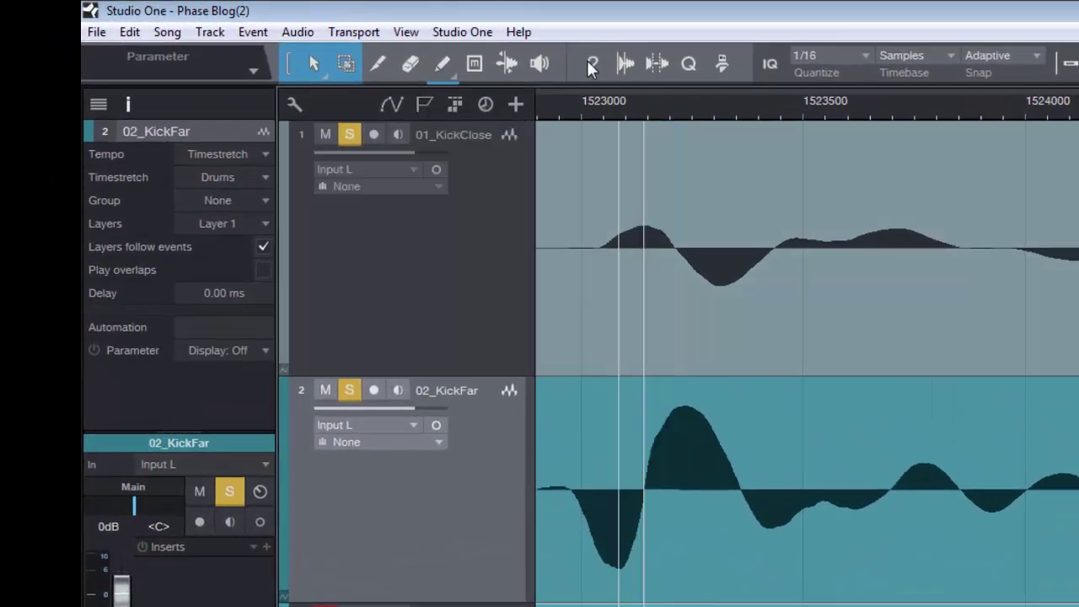
left_click_drag(644, 476, 675, 342)
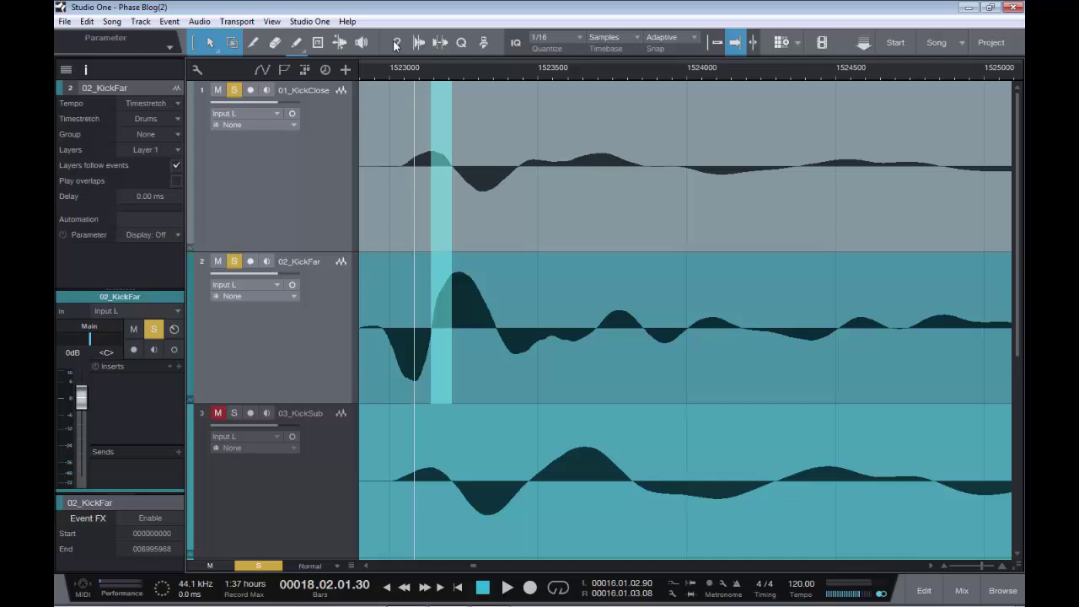
- Audition the two soloed kick tracks without compensation, and set the 02_KickFar track delay to 1.58 ms
key("space")
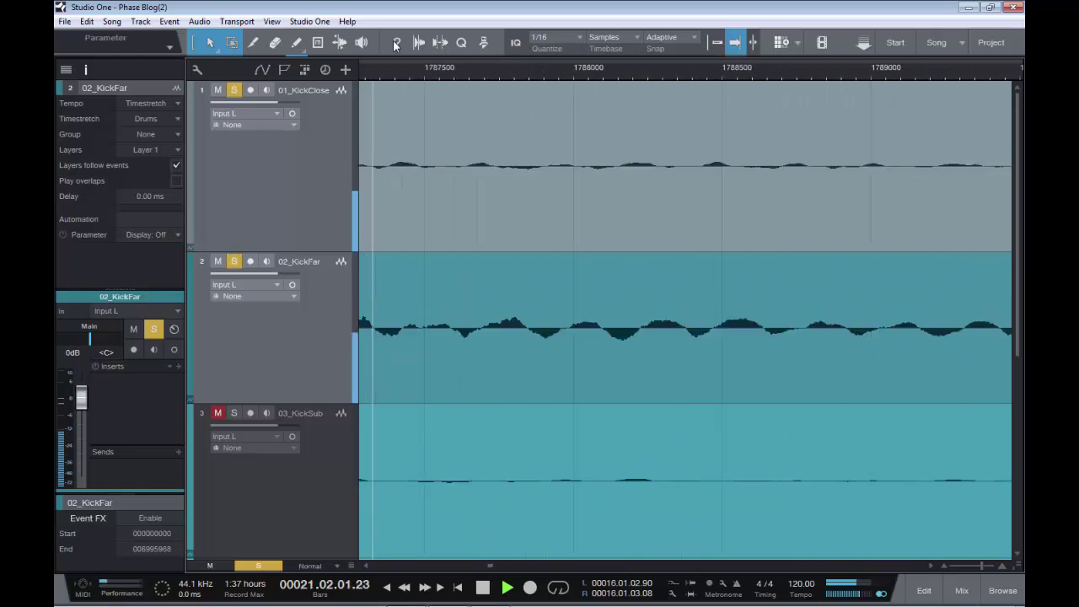
key("space")
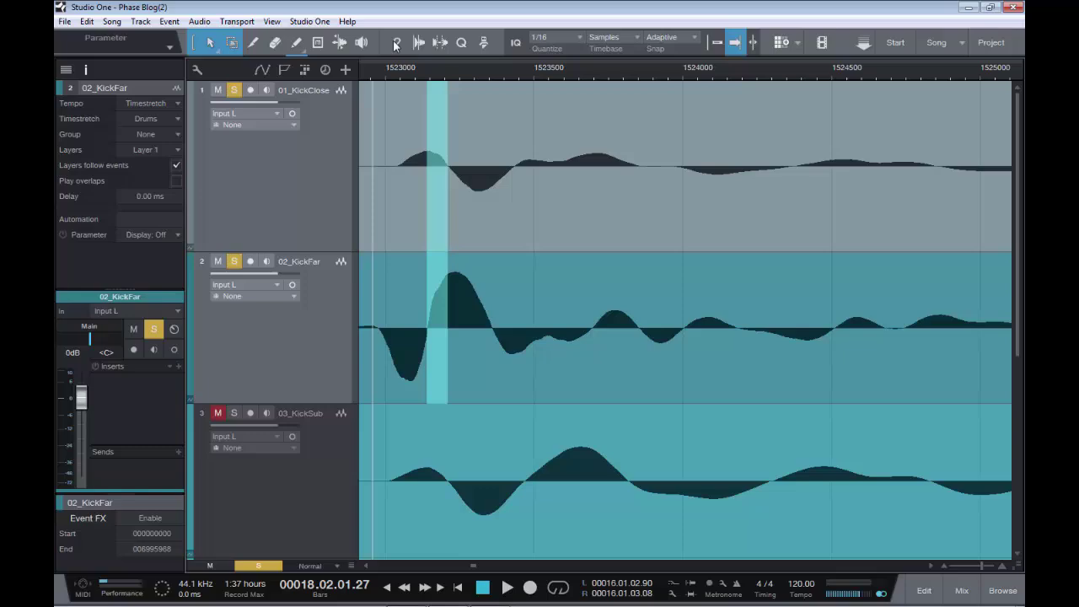
key("Tab")
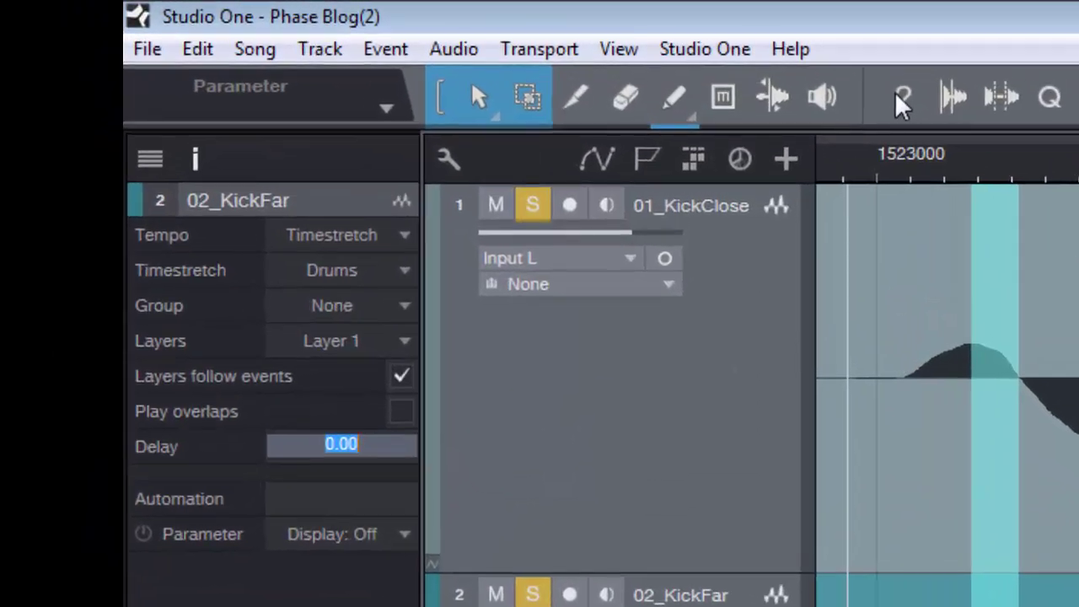
type("1.58")
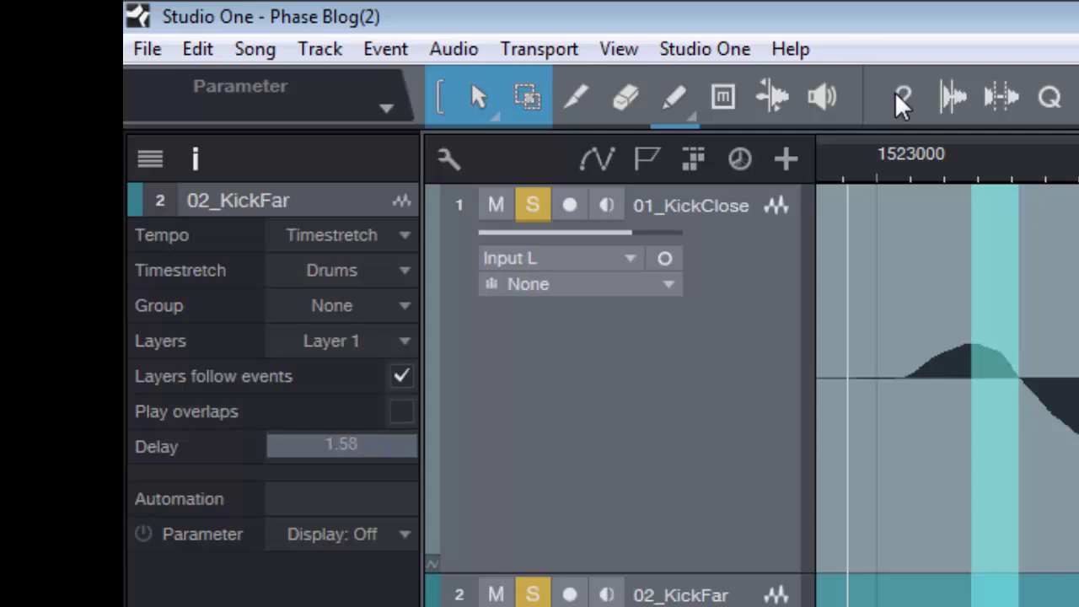
key("Return")
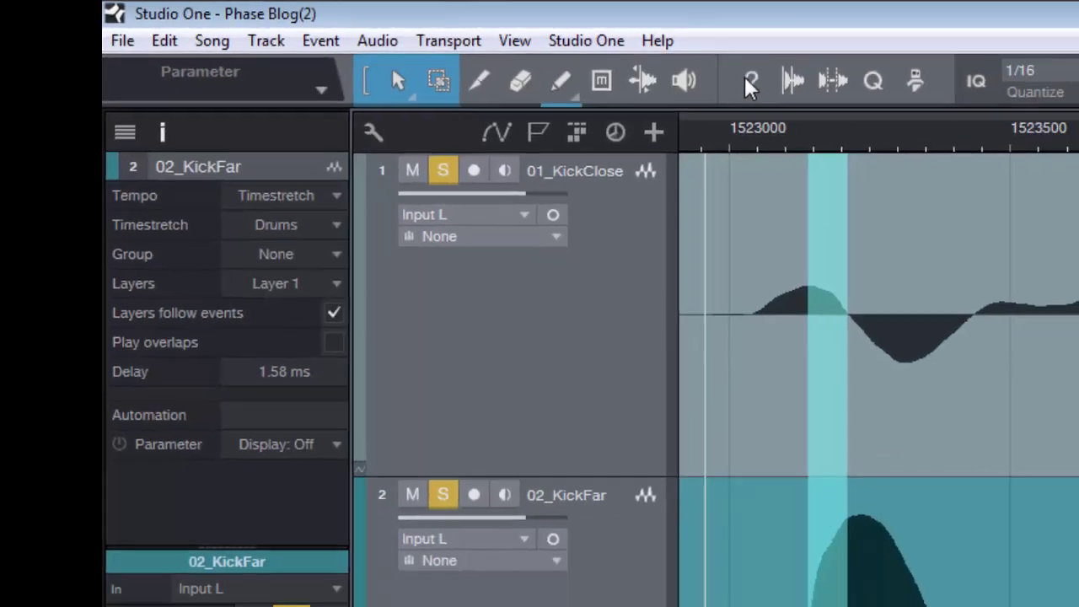
- Start playback and set the 02_KickFar track delay to 0 ms to compare the sound
key("space")
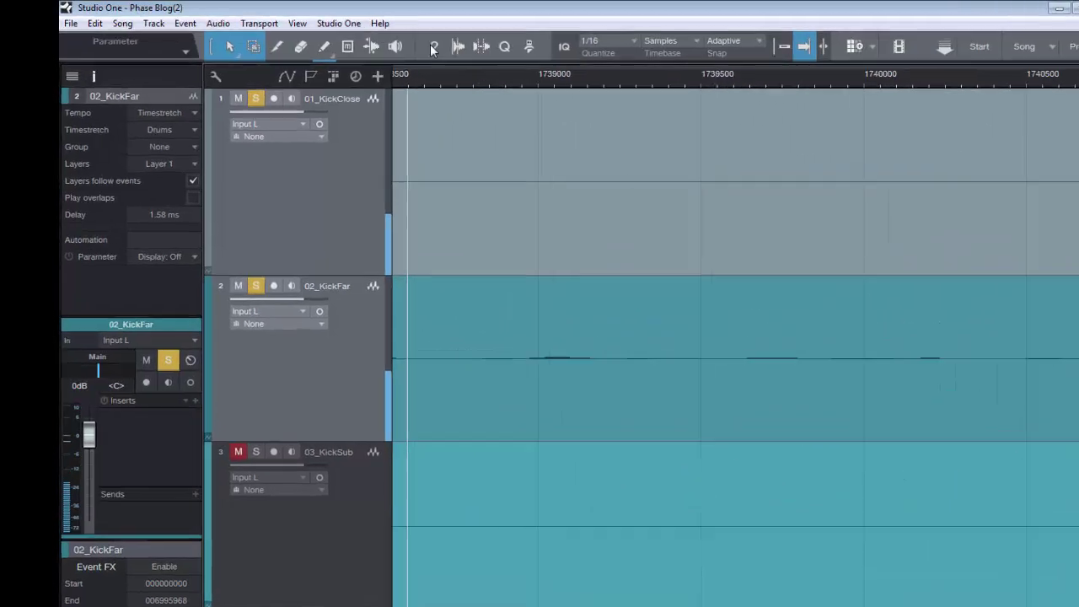
key("Tab")
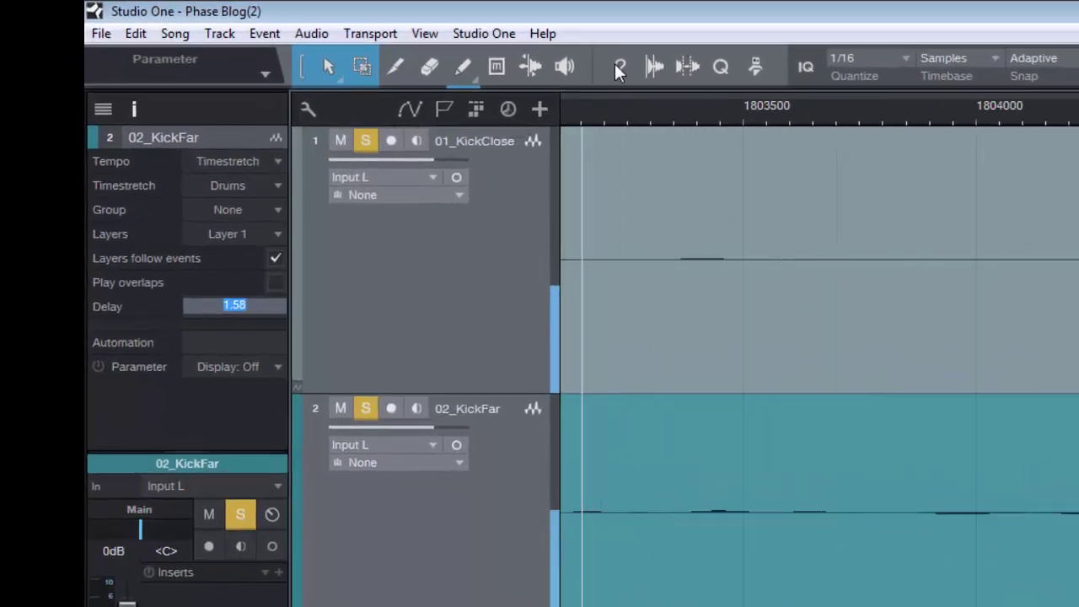
type("0")
key("Return")
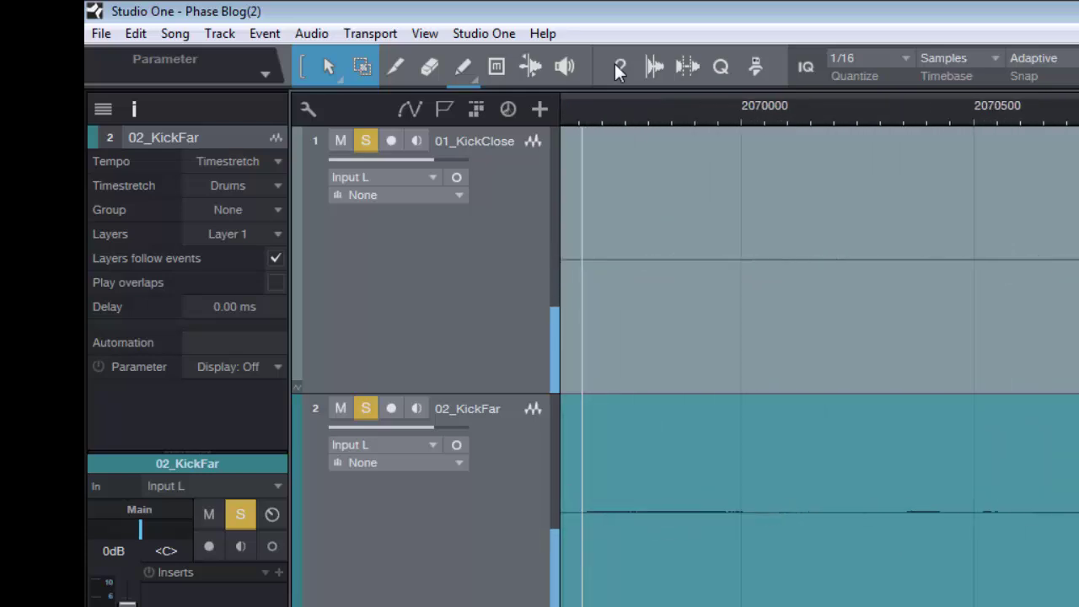
- Set the 02_KickFar delay to 1.58 ms again during playback, and stop after listening
key("Return")
type("1")
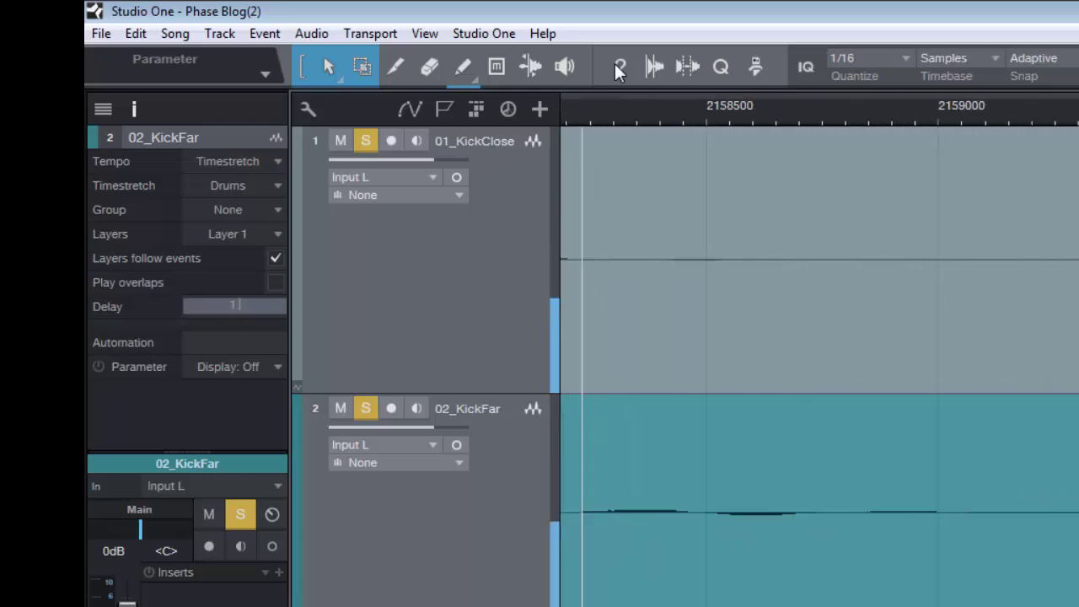
type("..58")
key("Return")
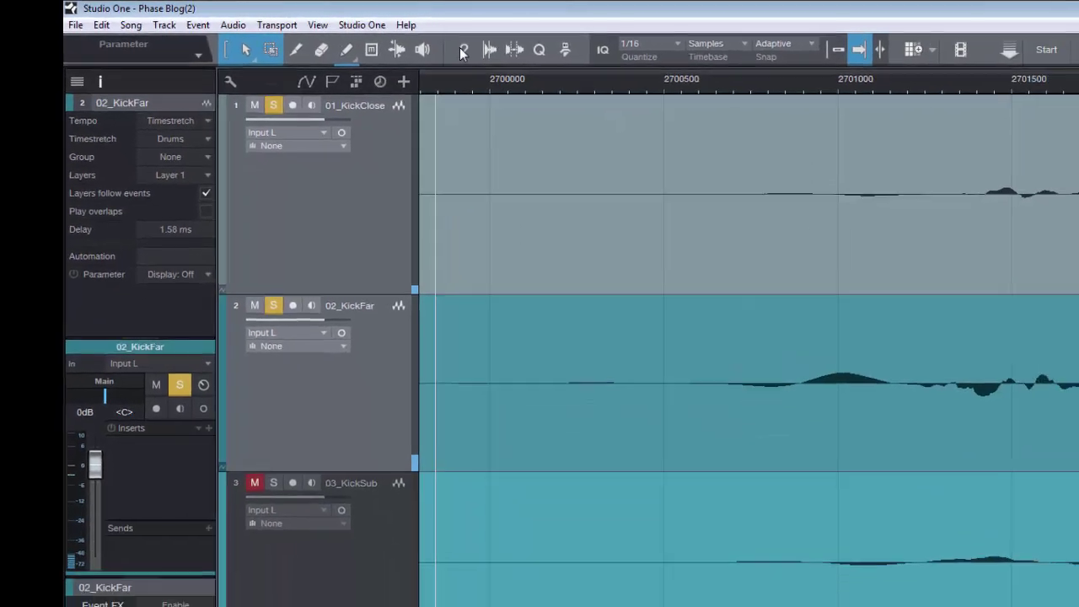
key("space")
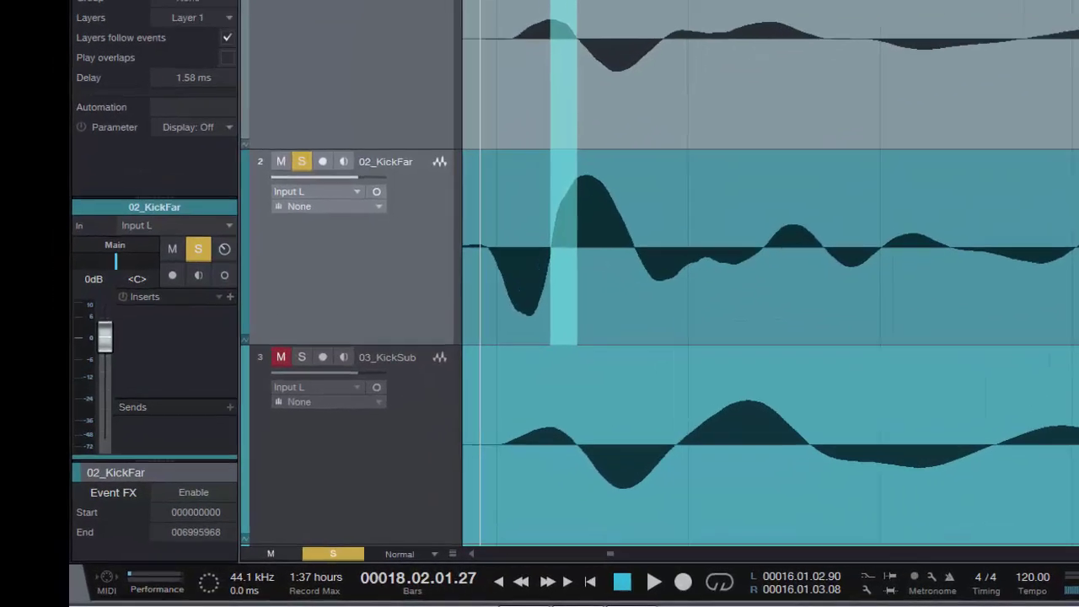
- Add the Mixtool effect as an insert on the 02_KickFar track
left_click(178, 367)
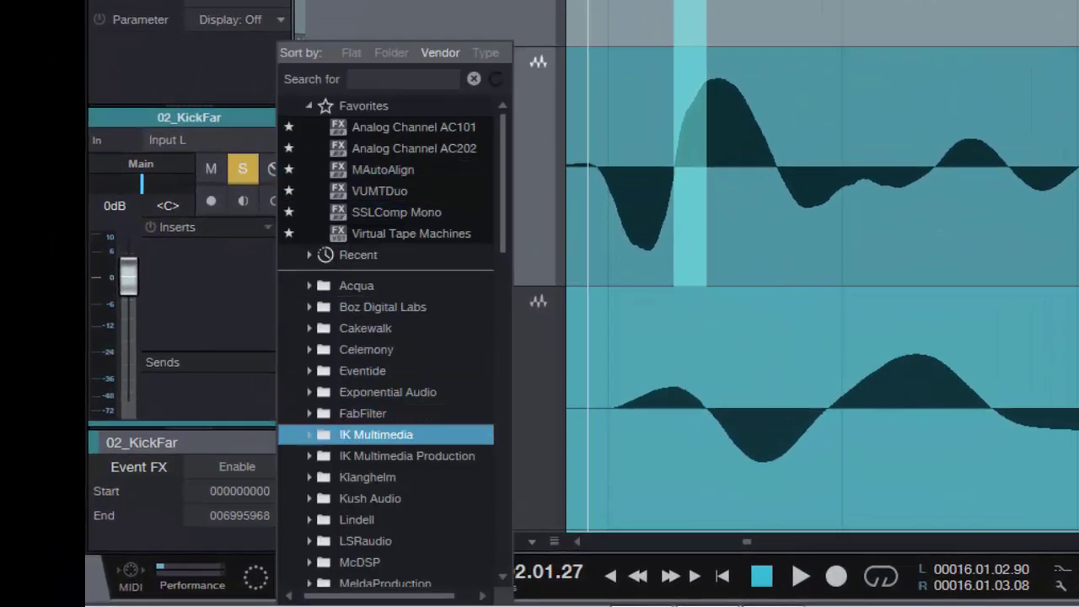
scroll(385, 434, "down", 3)
scroll(387, 421, "down", 6)
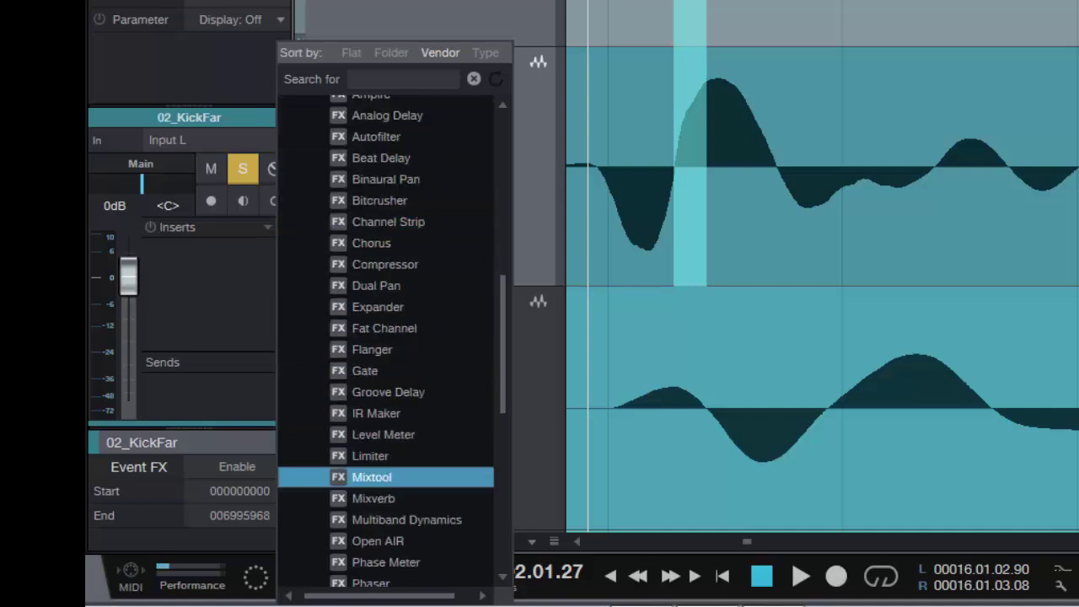
left_click(372, 477)
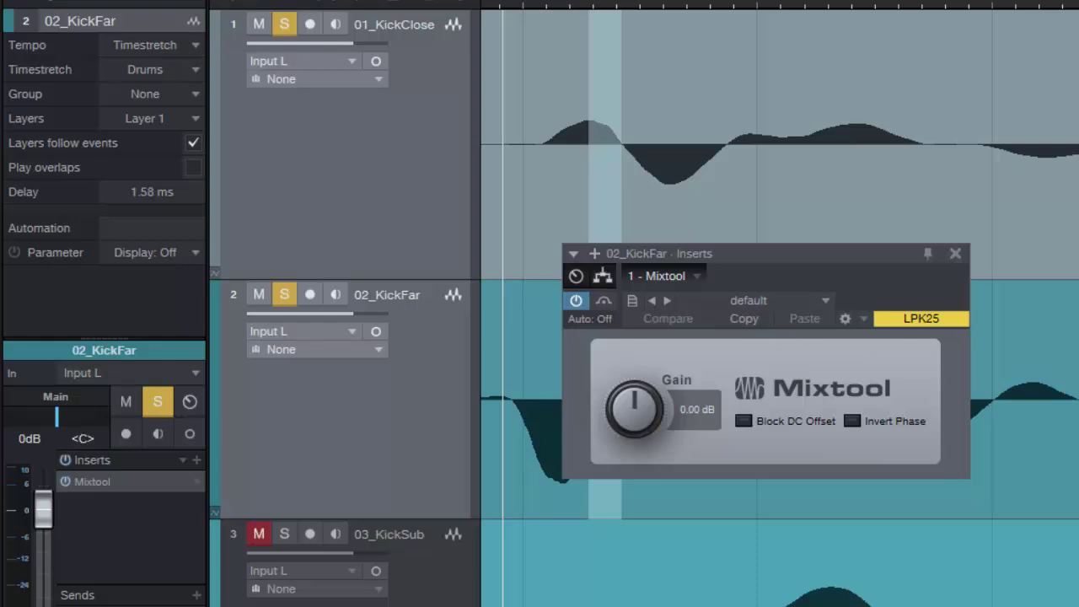
- Audition the kick tracks with Mixtool's Invert Phase switched on and off, leaving it off during playback
left_click(852, 420)
left_click(852, 421)
key("space")
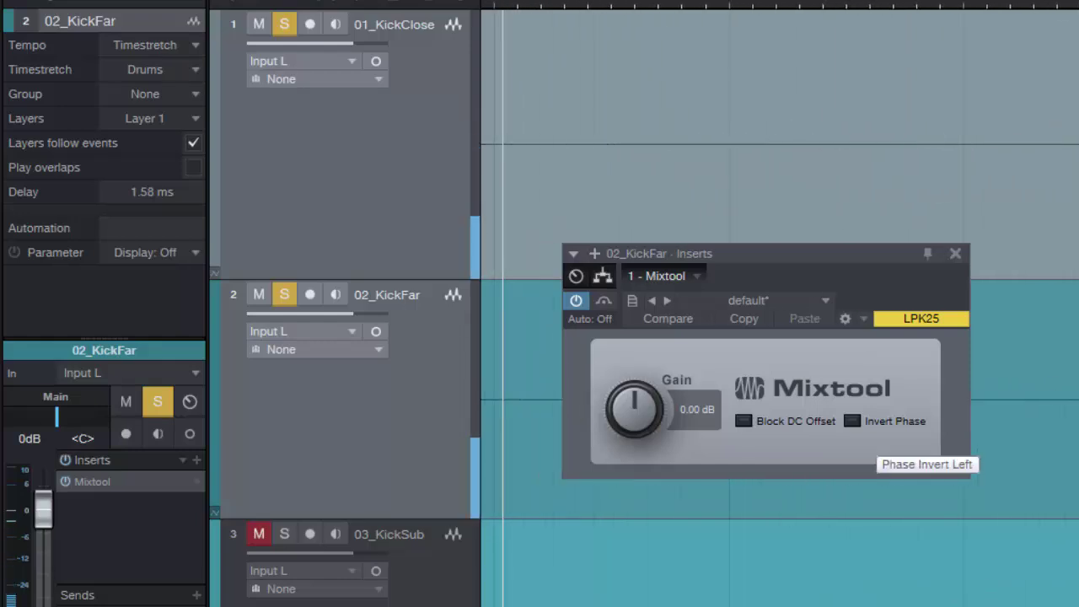
left_click(851, 421)
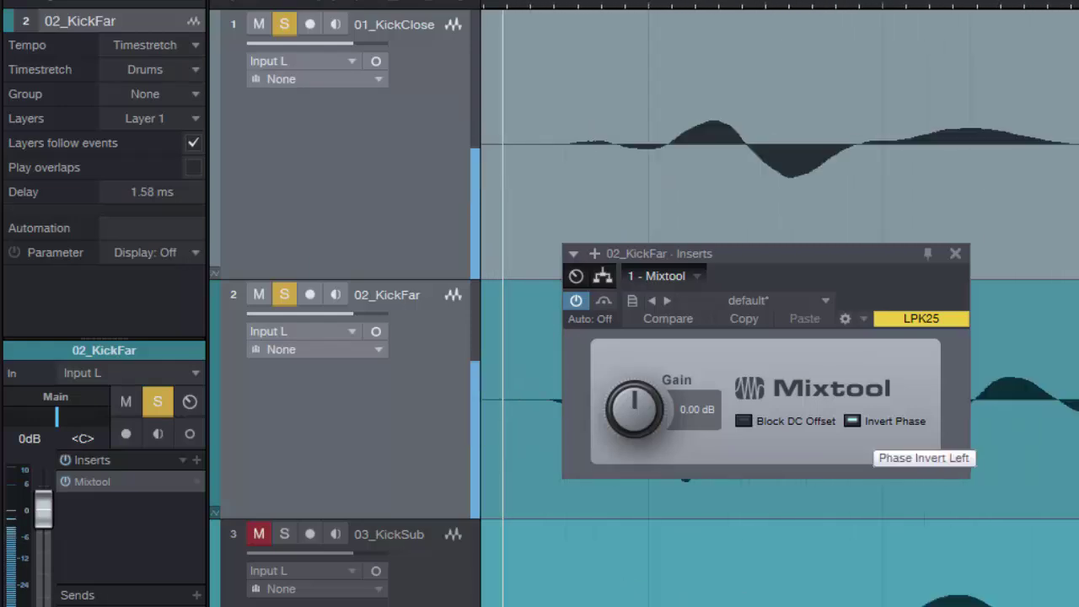
left_click(853, 421)
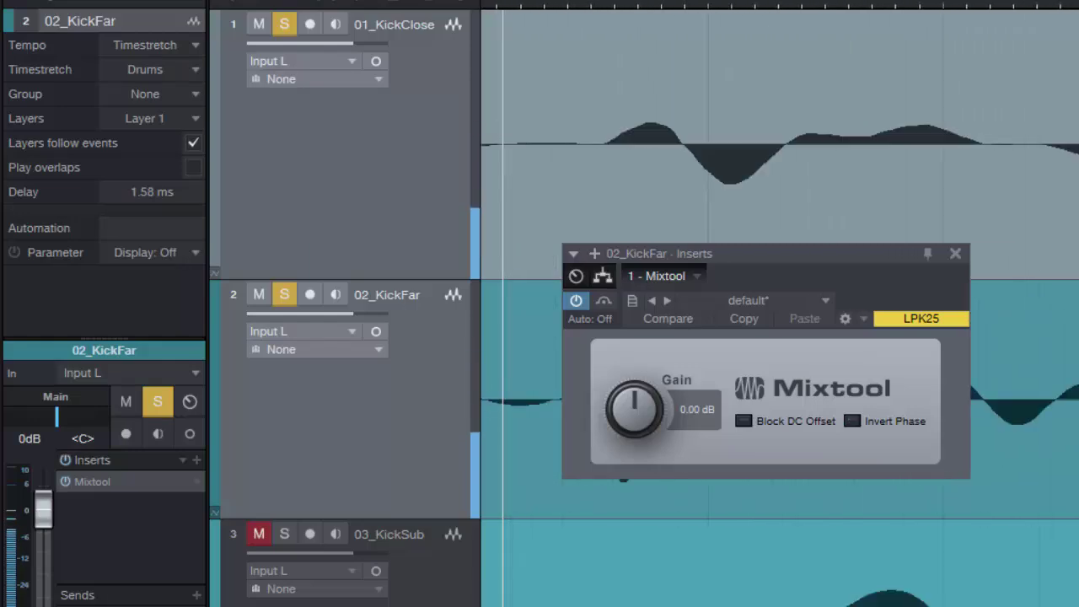
- Set the 02_KickFar track delay to 0 ms during playback to hear the uncompensated sound
left_click(151, 192)
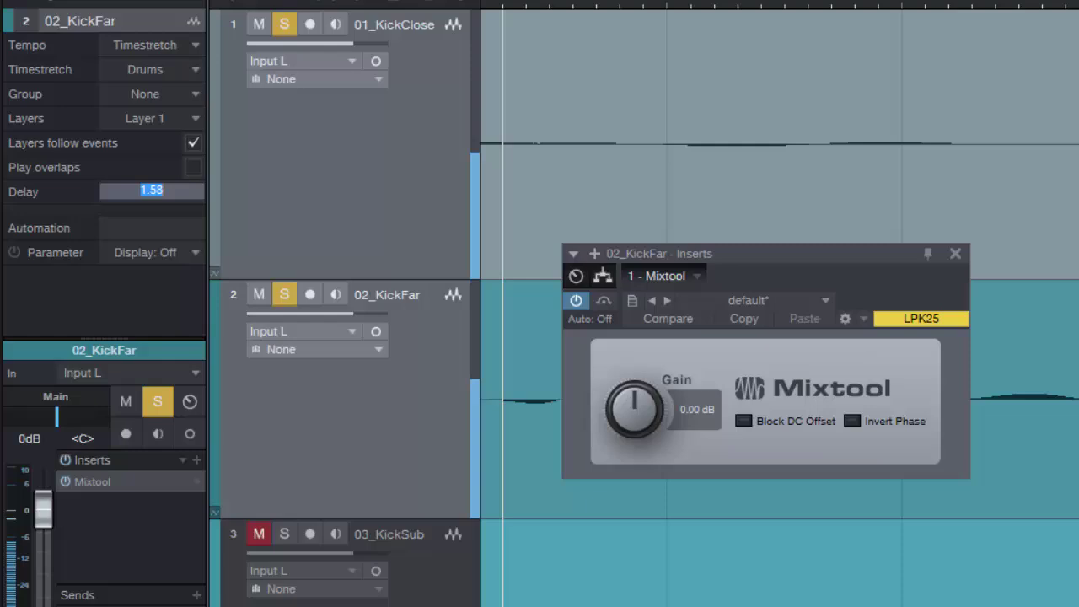
type("0")
key("Return")
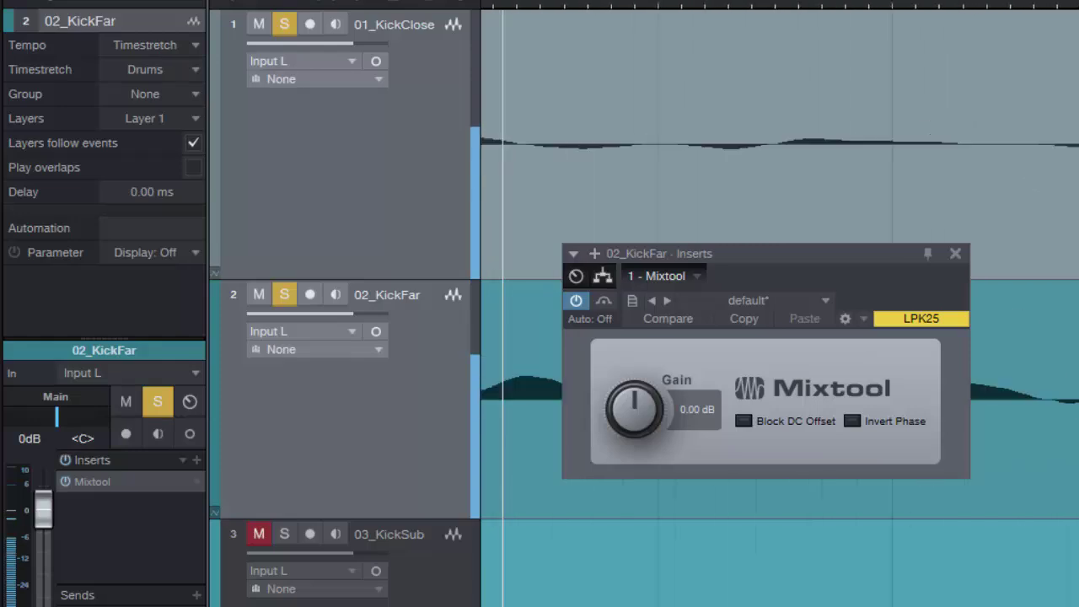
- Set the 02_KickFar track delay back to 1.58 ms and turn on Invert Phase in Mixtool
left_click(152, 192)
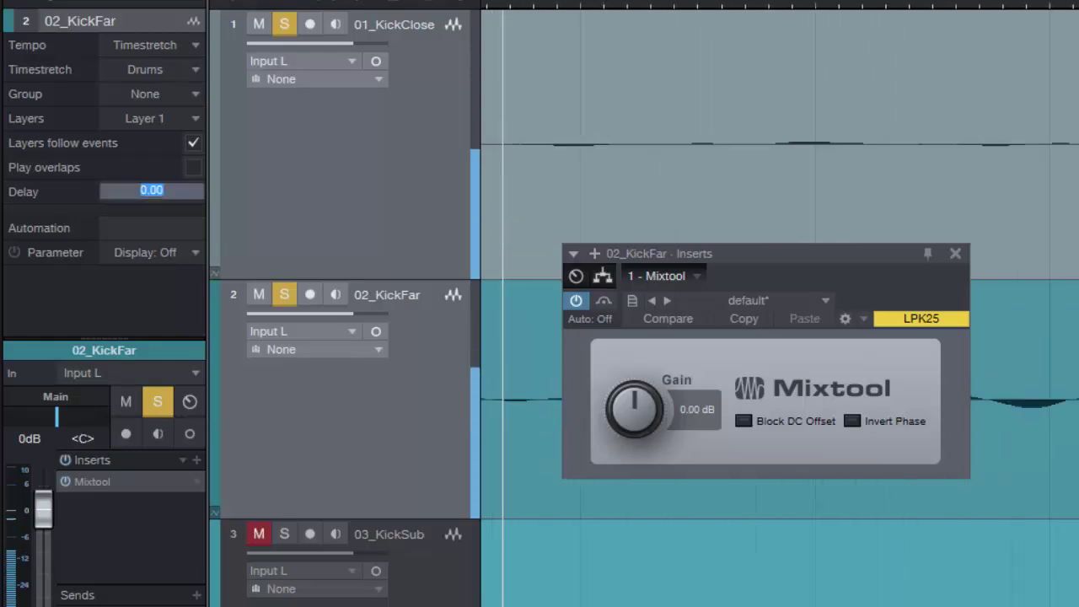
type("1.58")
key("Return")
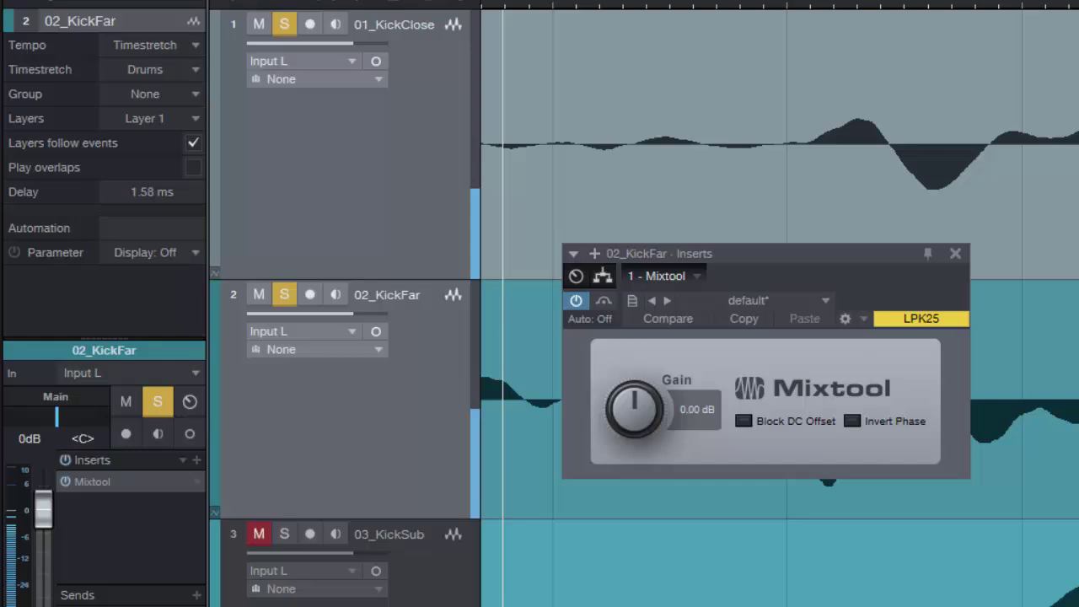
left_click(852, 421)
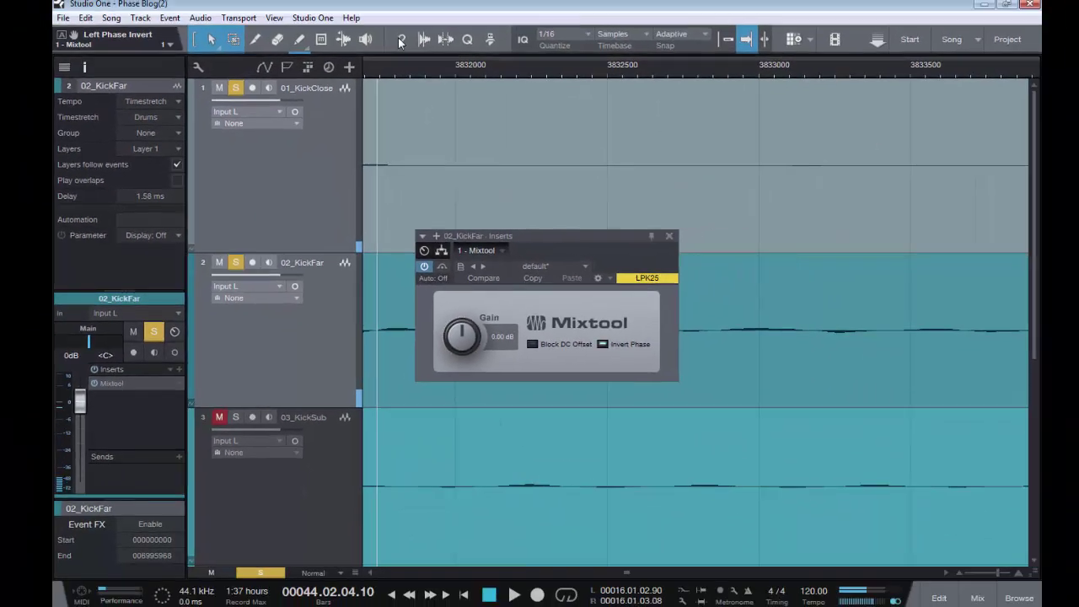
- Switch to the browser showing the Sound Radix Auto-Align page and highlight the plug-in's price
scroll(394, 45, "down", 1)
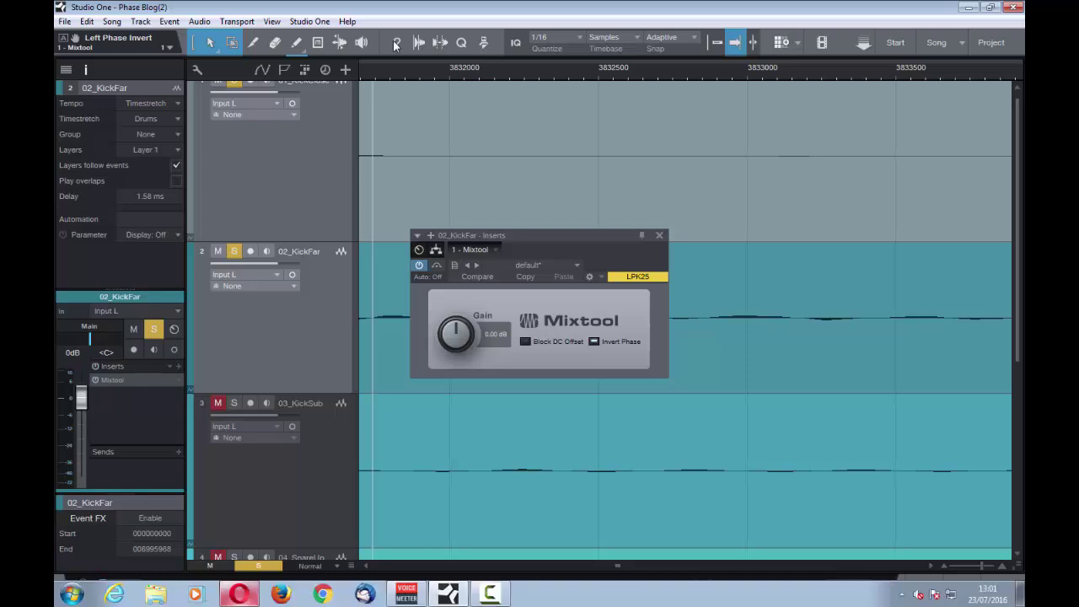
key("alt+Tab")
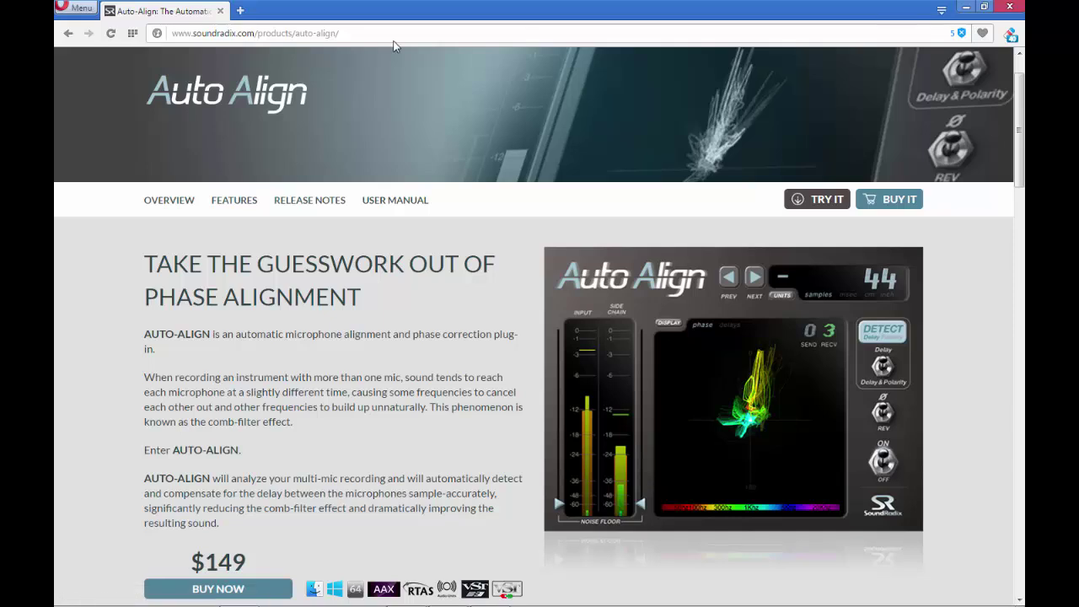
double_click(225, 562)
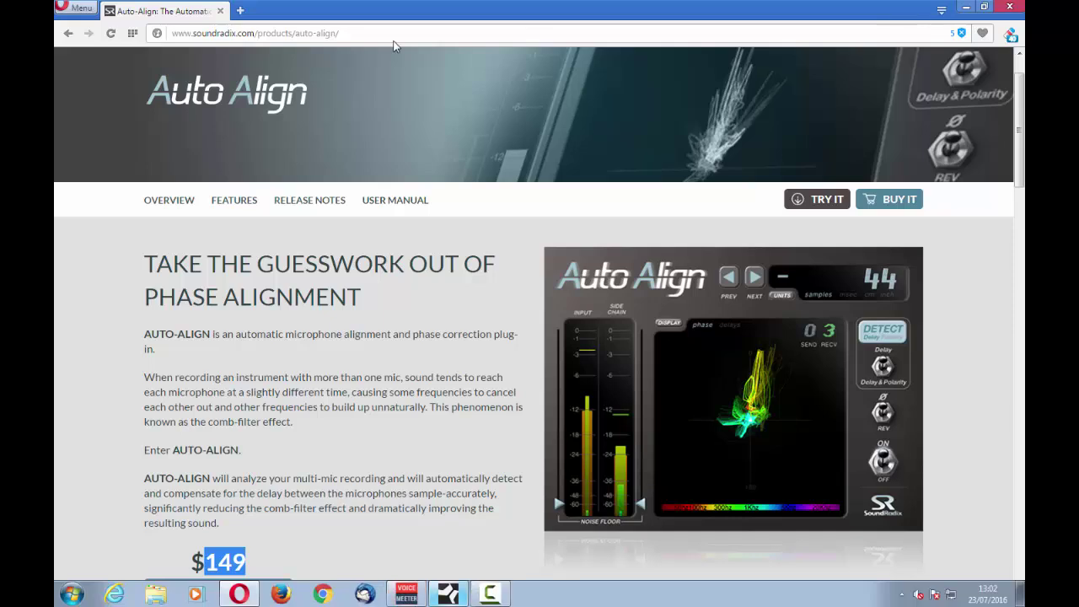
- Switch back to Studio One, close the Mixtool window, and measure the offset between the second zero crossings of 02_KickFar and 01_KickClose
key("alt+Tab")
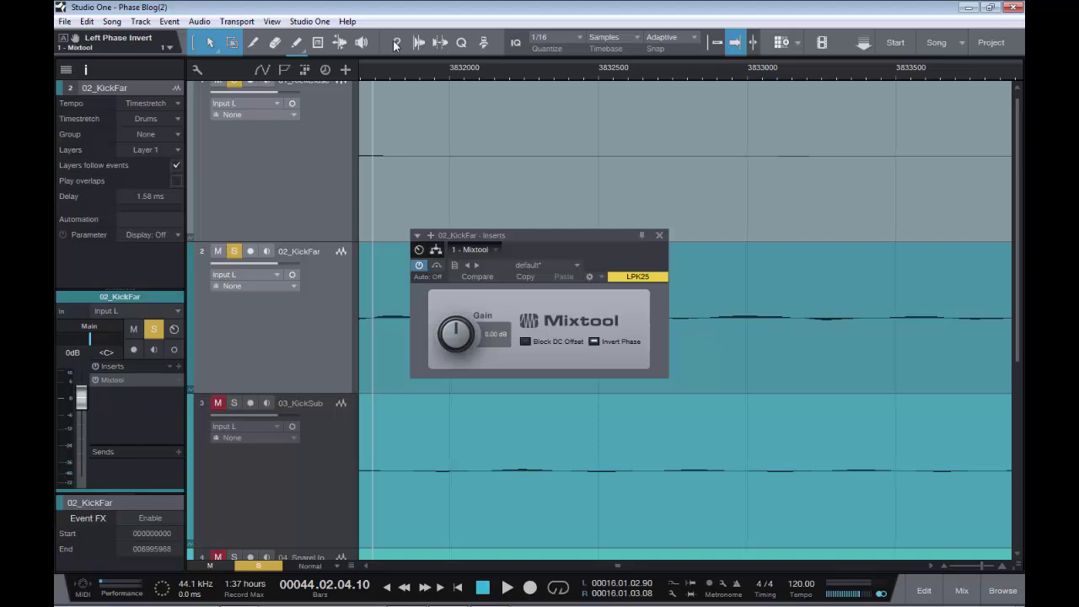
key("KP_0")
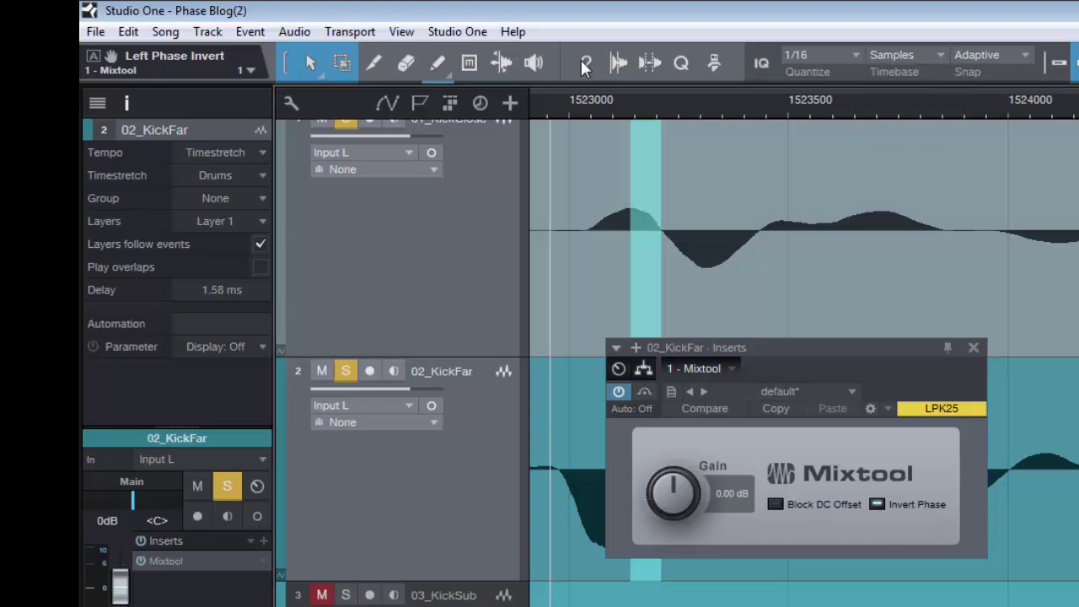
left_click(973, 347)
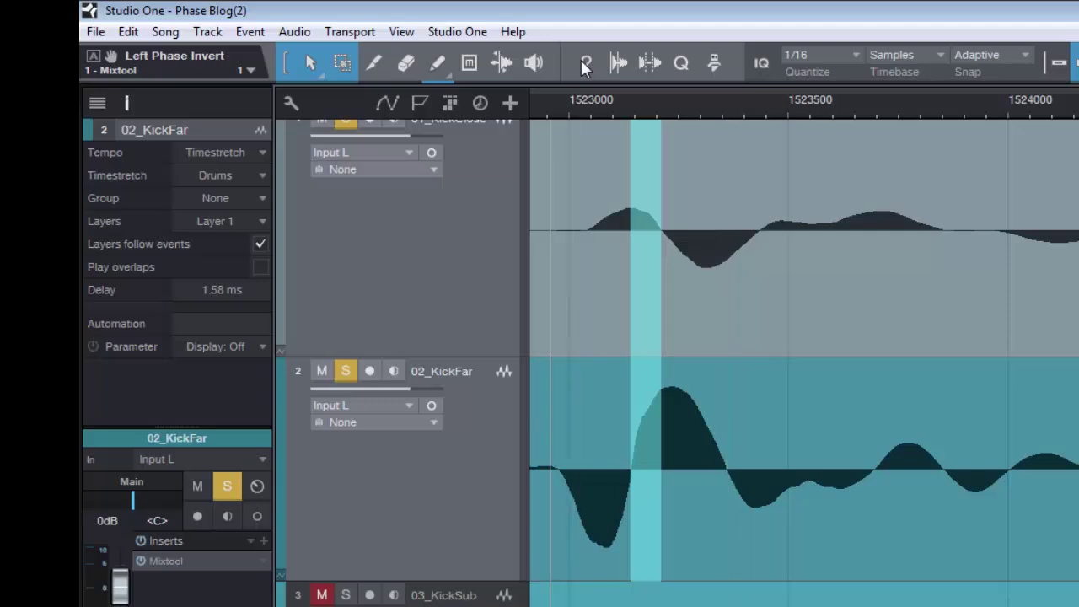
mouse_move(728, 468)
left_mouse_down()
mouse_move(764, 447)
mouse_move(757, 307)
left_mouse_up()
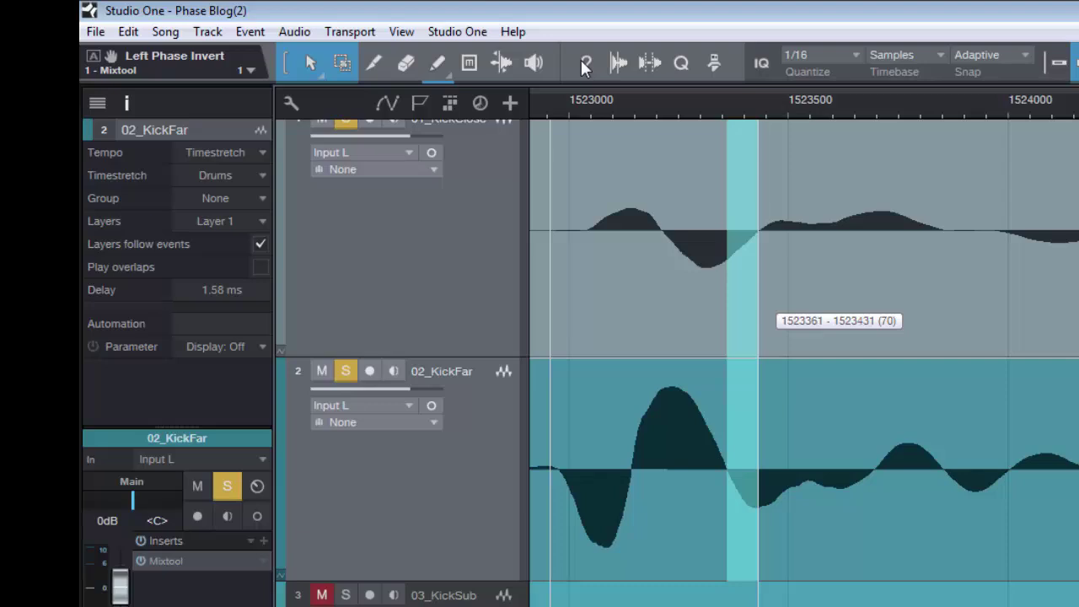
left_click_drag(758, 307, 757, 307)
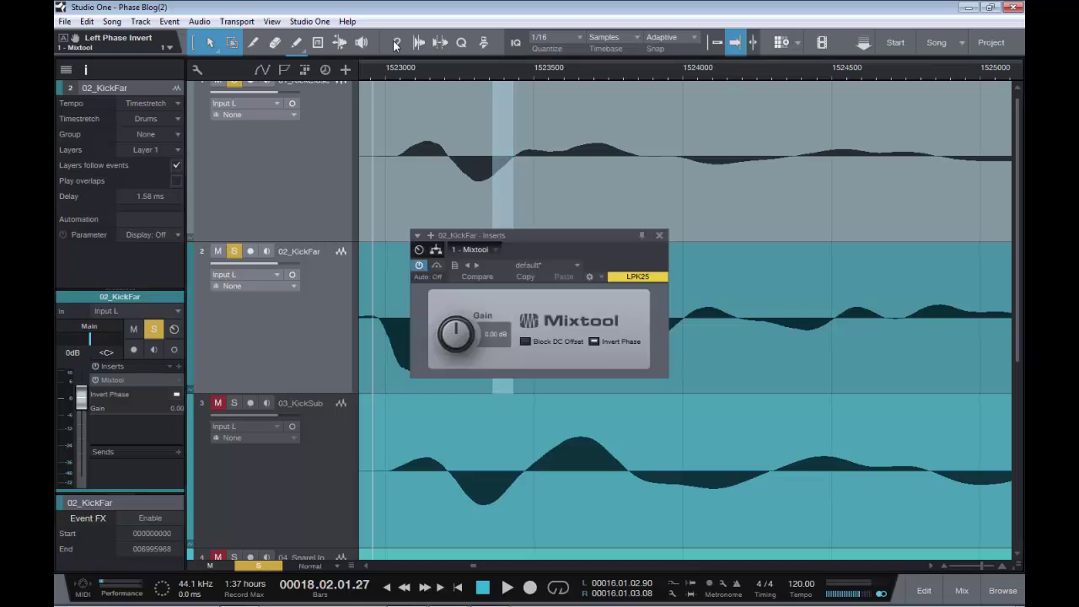
- Close the reopened Mixtool window and solo the 04_SnareUp and 05_SnareDown tracks
left_click(278, 329)
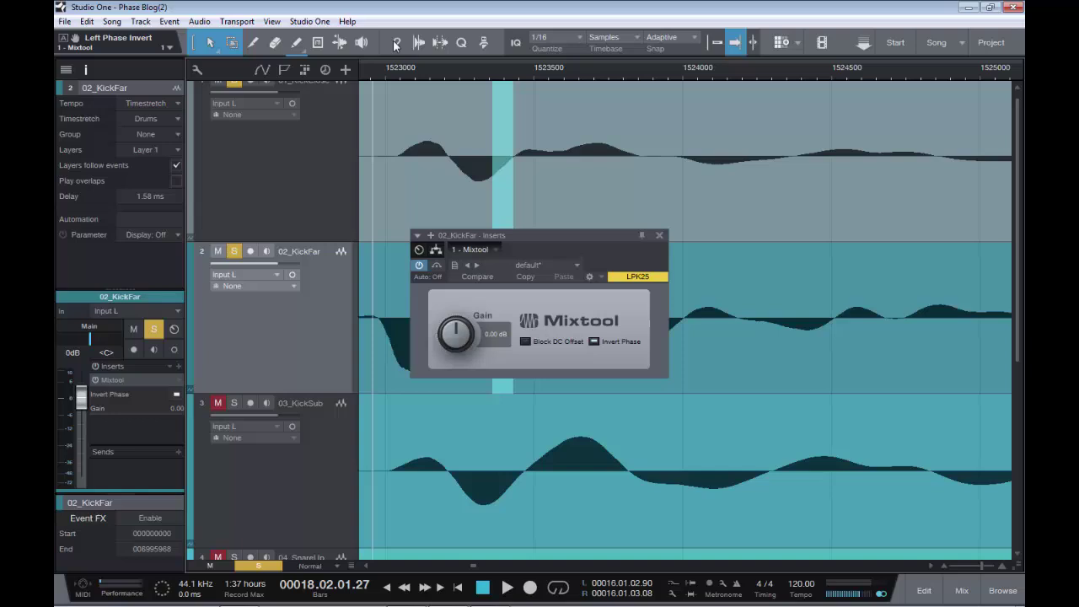
left_click(659, 235)
scroll(684, 320, "down", 17)
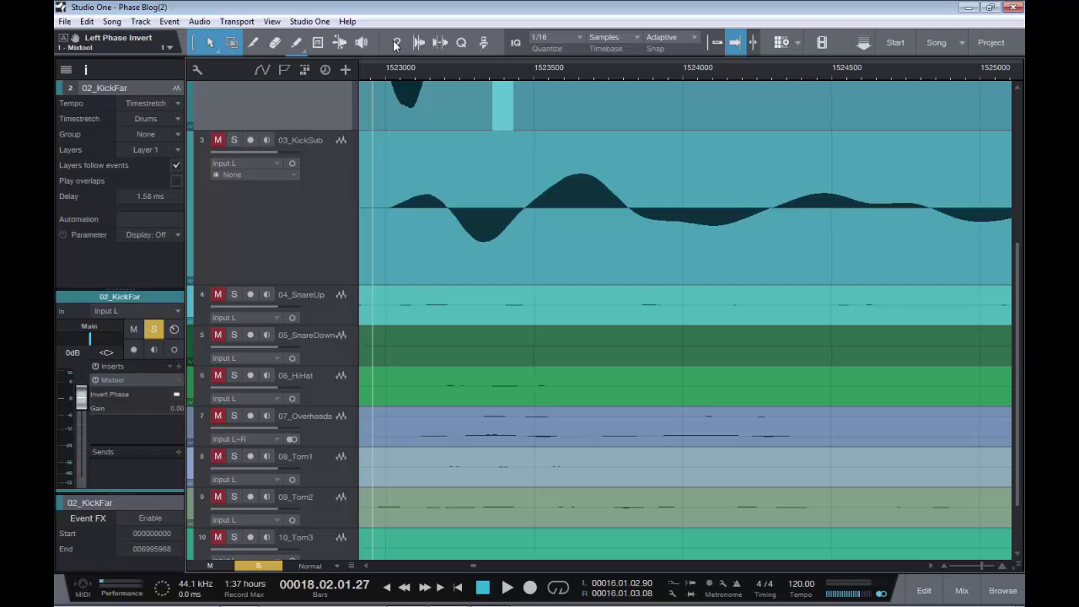
left_click(323, 306)
left_click(235, 294)
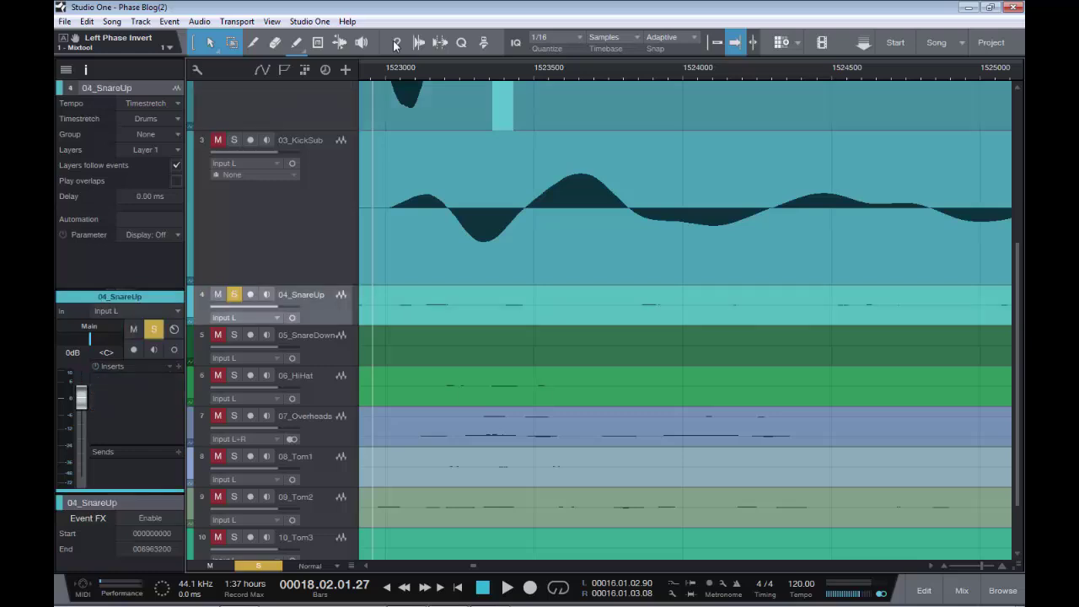
left_click(234, 334)
key("shift+s")
key("s")
- Enlarge the 04_SnareUp and 05_SnareDown tracks and their waveforms, and bring the snare hit near sample 1597200 into close view
left_click_drag(270, 326, 269, 419)
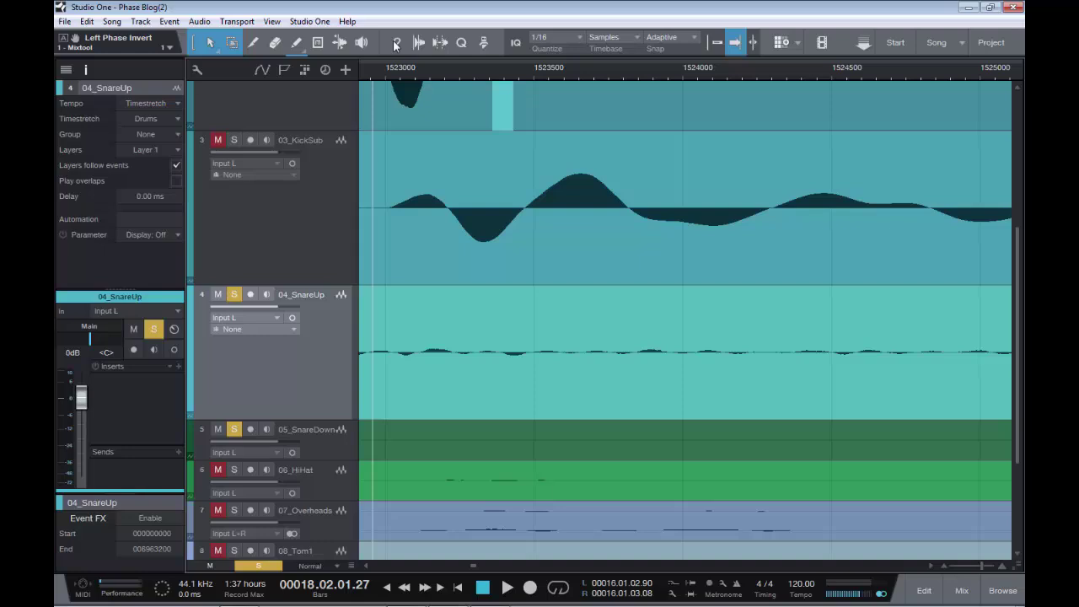
key("alt+e")
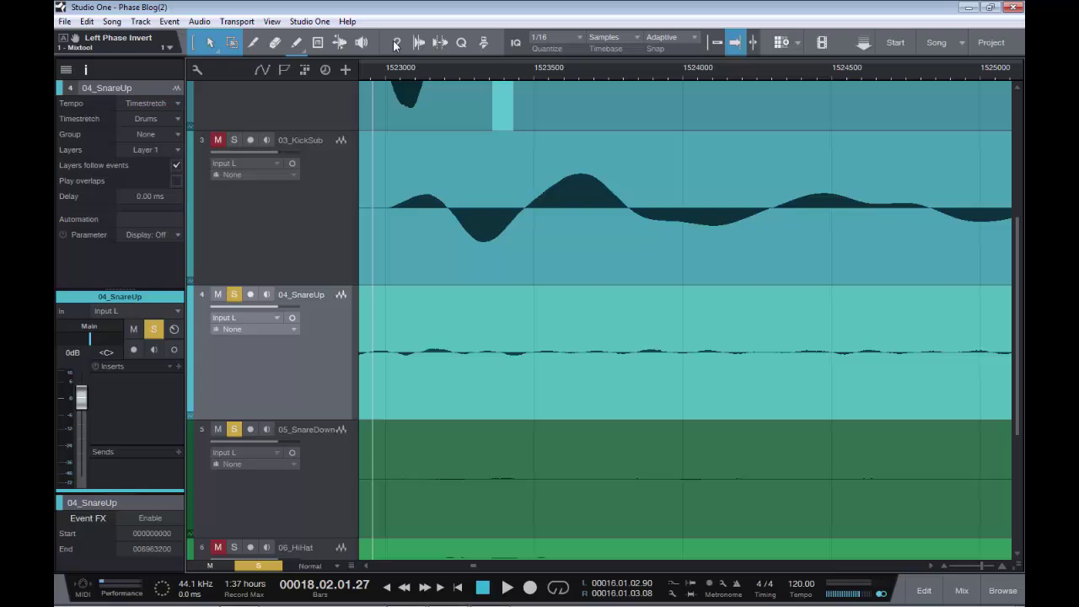
key("e")
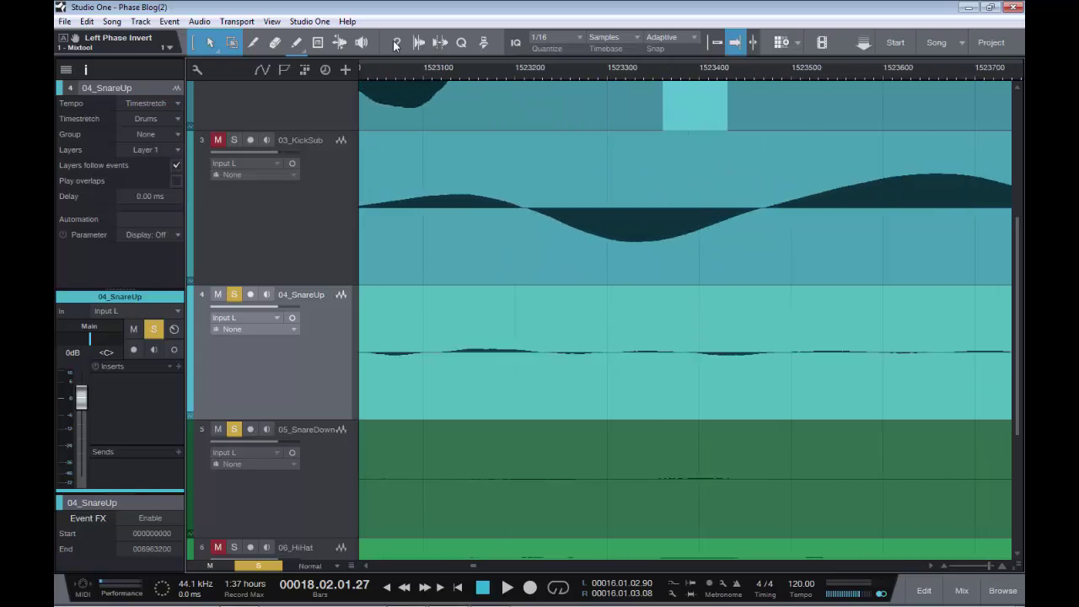
key("w")
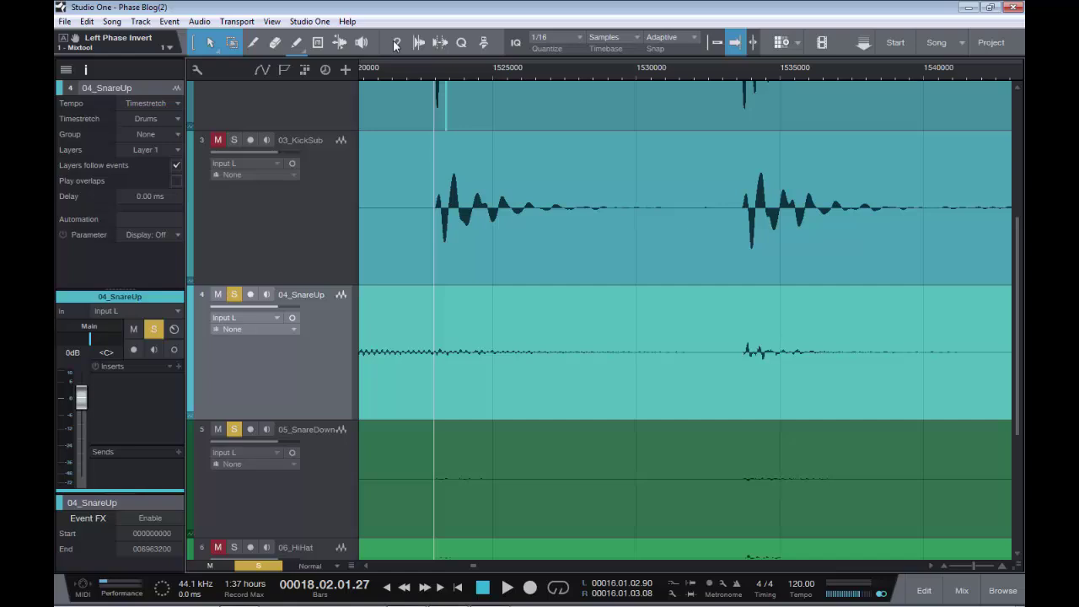
key("e")
key("e")
key("e")
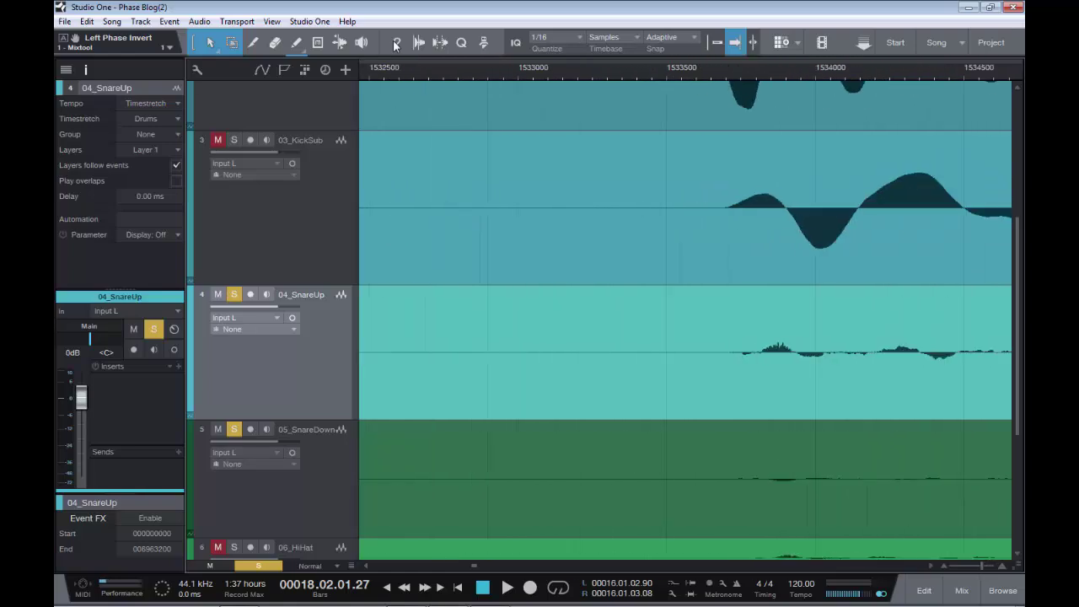
left_click_drag(1018, 566, 1017, 542)
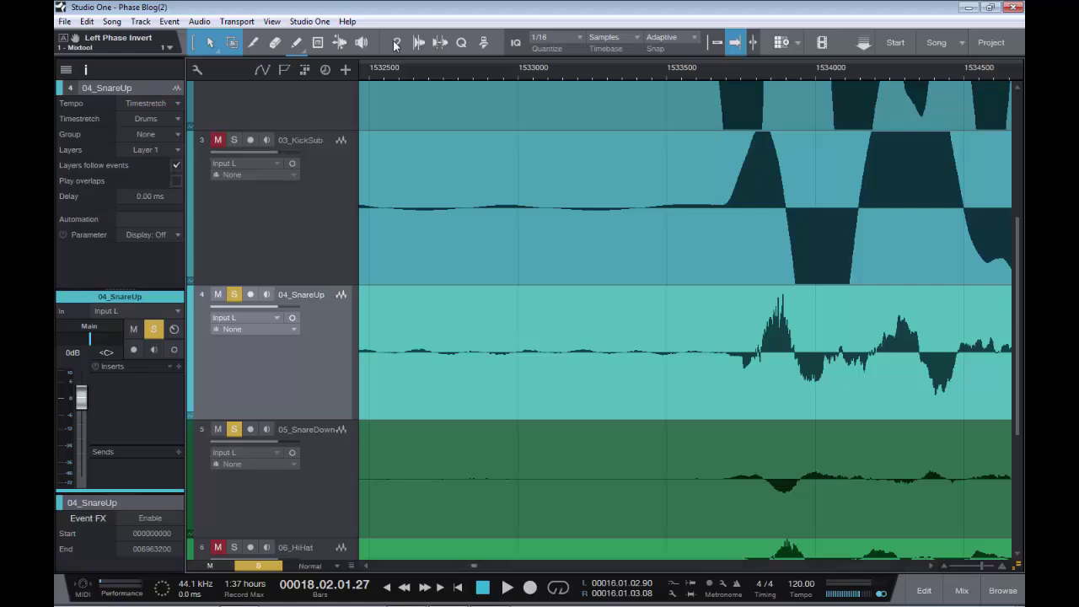
left_click_drag(474, 565, 478, 565)
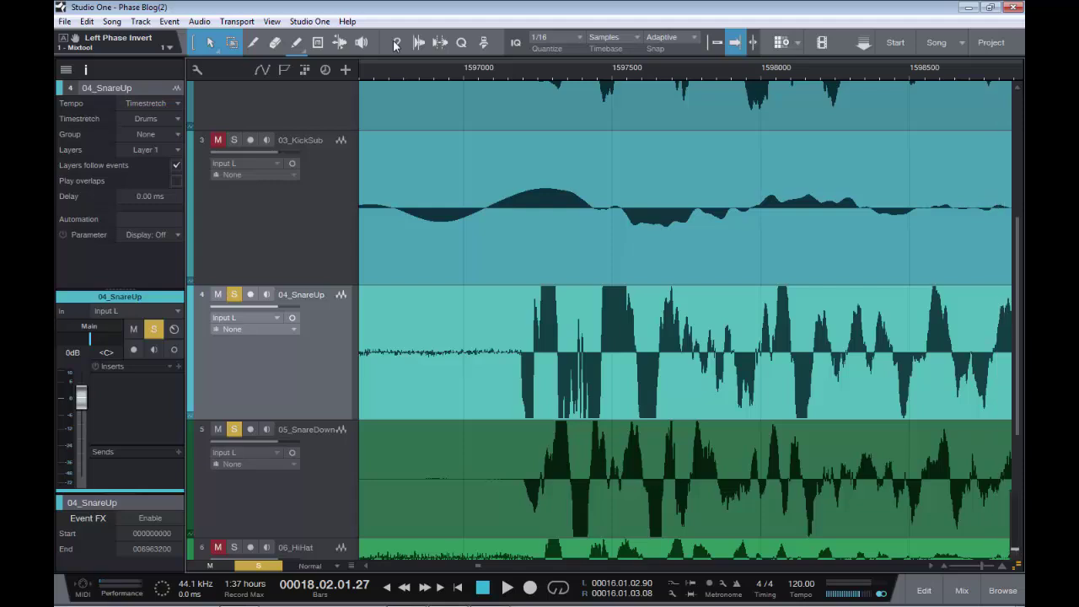
left_click_drag(1015, 550, 1015, 554)
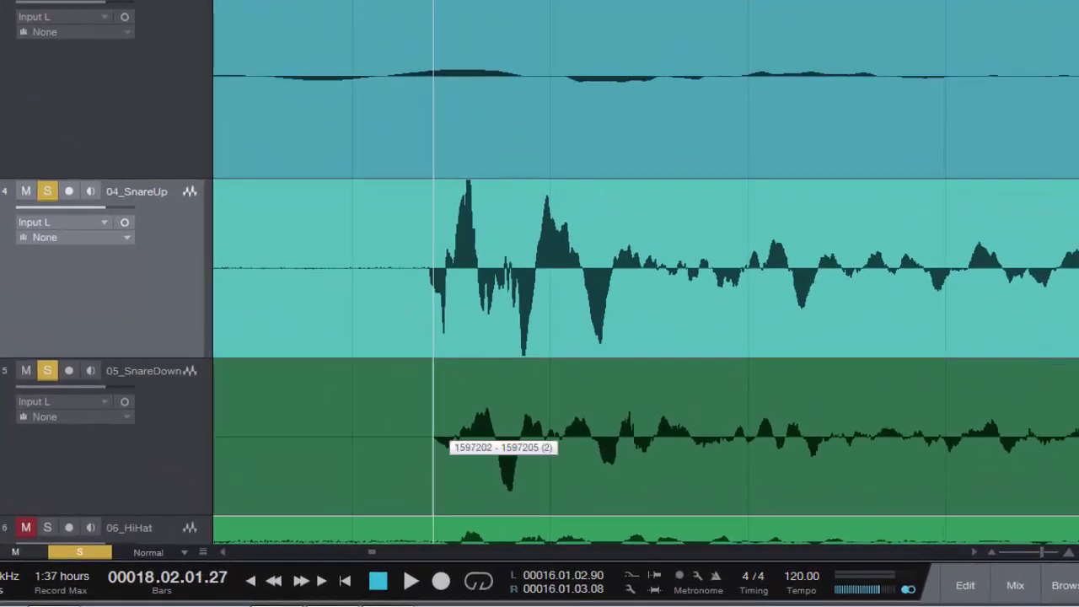
- Measure the offset between 04_SnareUp and 05_SnareDown by range selection at the hit's onset and at its first zero crossing
mouse_move(433, 440)
left_mouse_down()
mouse_move(511, 444)
mouse_move(426, 448)
left_mouse_up()
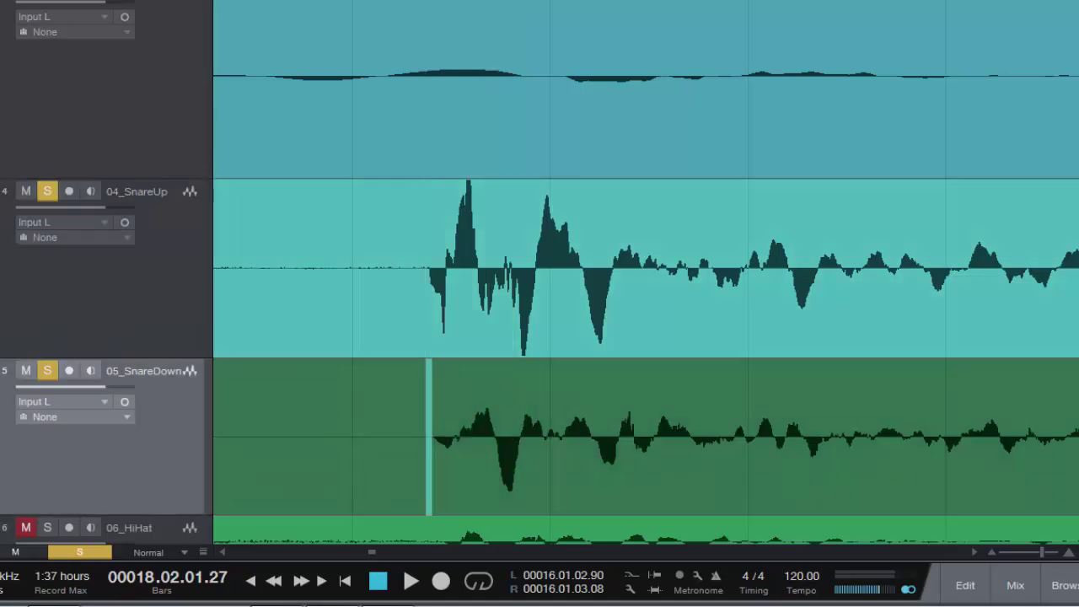
scroll(427, 446, "up", 8)
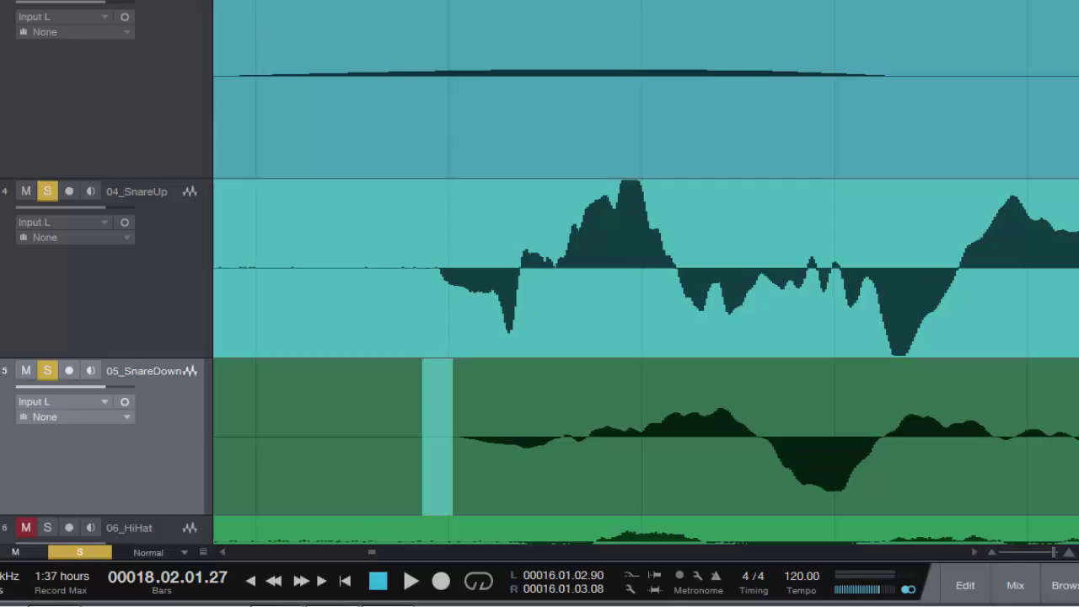
scroll(539, 337, "down", 4)
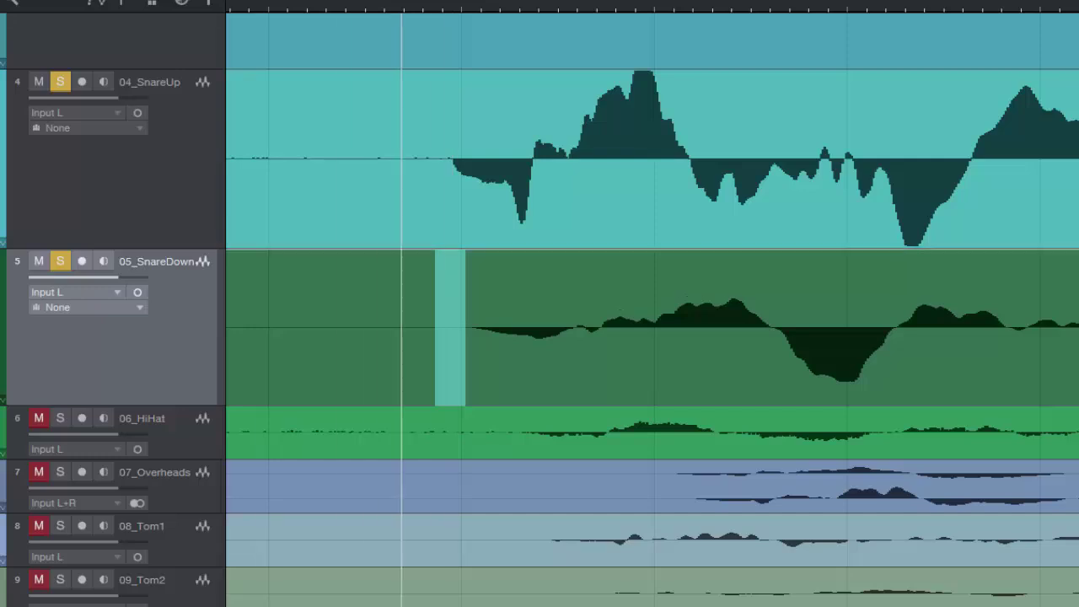
left_click_drag(453, 176, 476, 364)
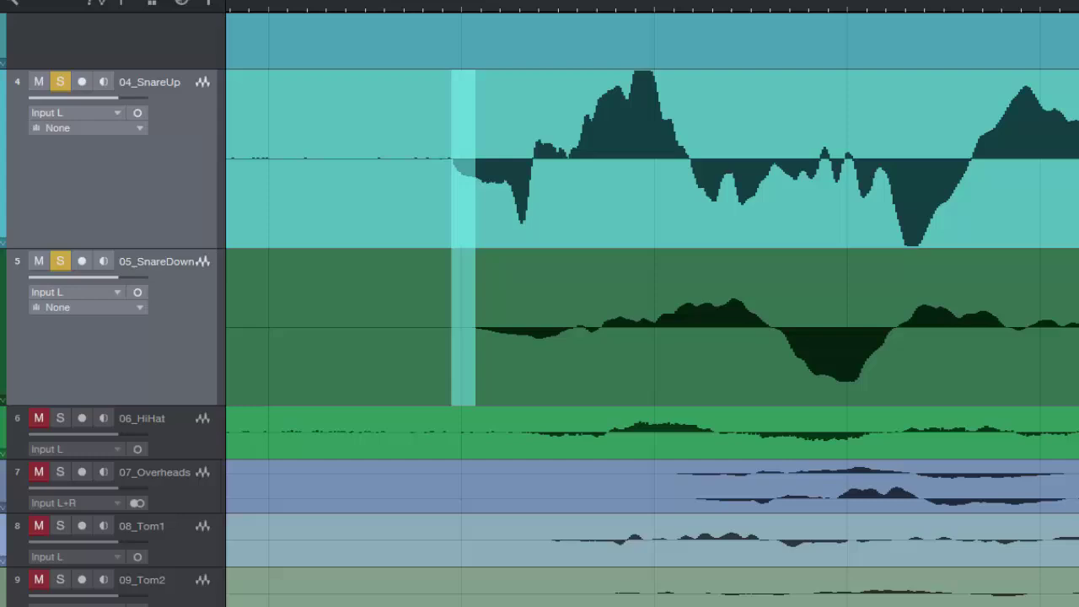
left_click_drag(533, 210, 575, 352)
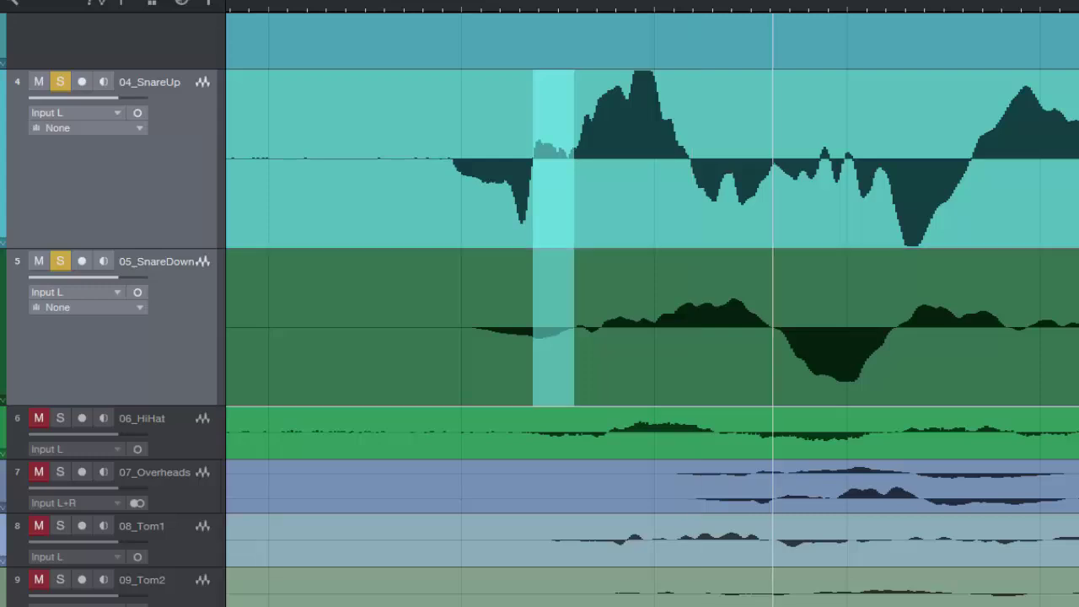
- Measure the offset between 04_SnareUp and 05_SnareDown by range selection from SnareDown's downward zero crossing and again at the hit's onset
left_click_drag(772, 286, 806, 249)
key("space")
key("space")
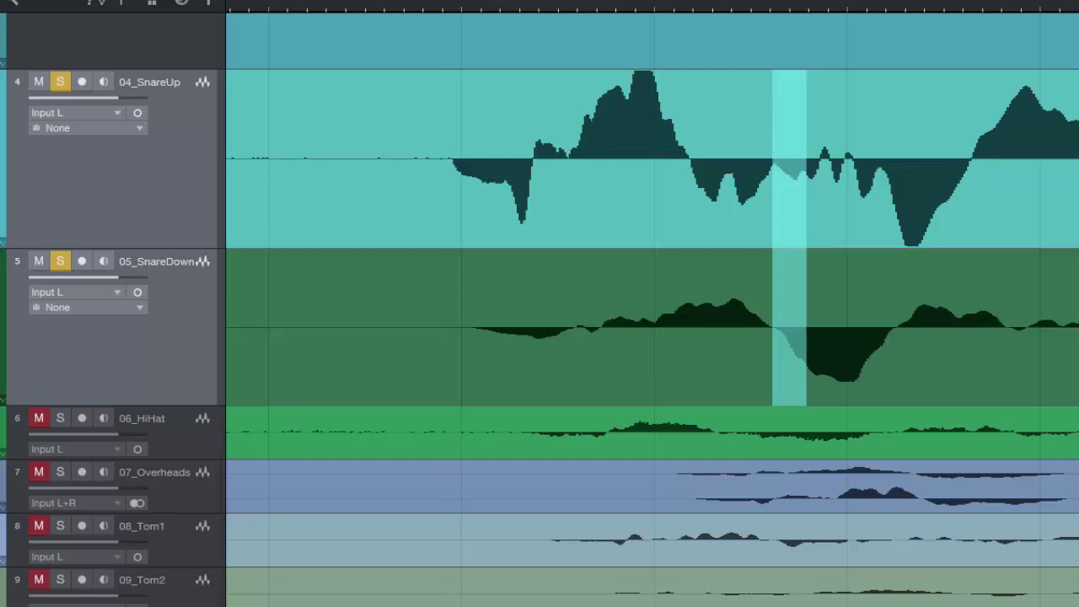
left_click_drag(454, 185, 477, 367)
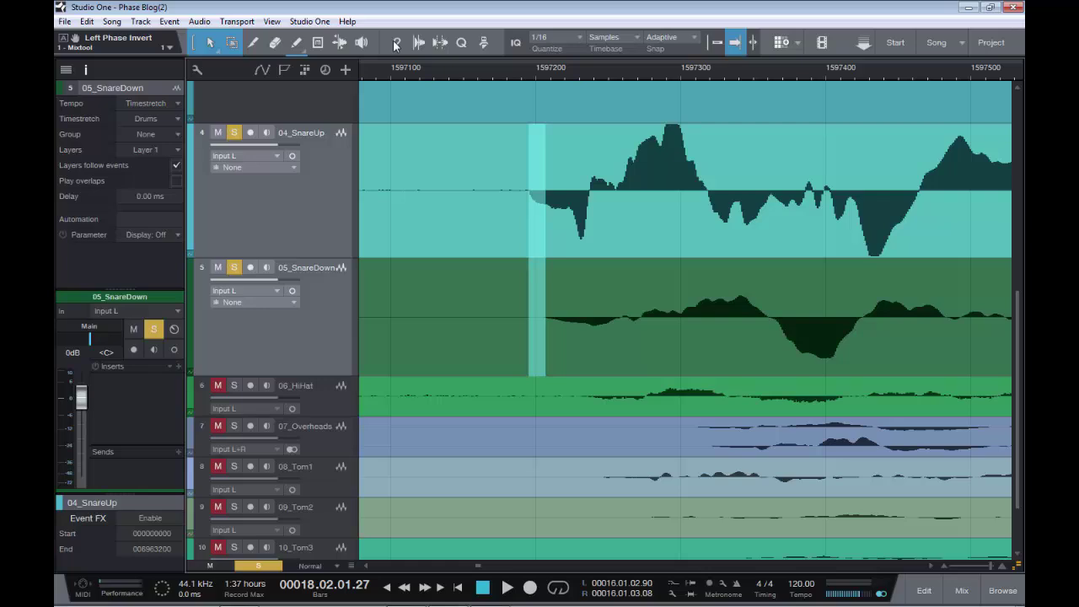
- Select the 02_KickFar track and bring the kick tracks into view to check its delay and Mixtool settings
scroll(394, 46, "up", 9)
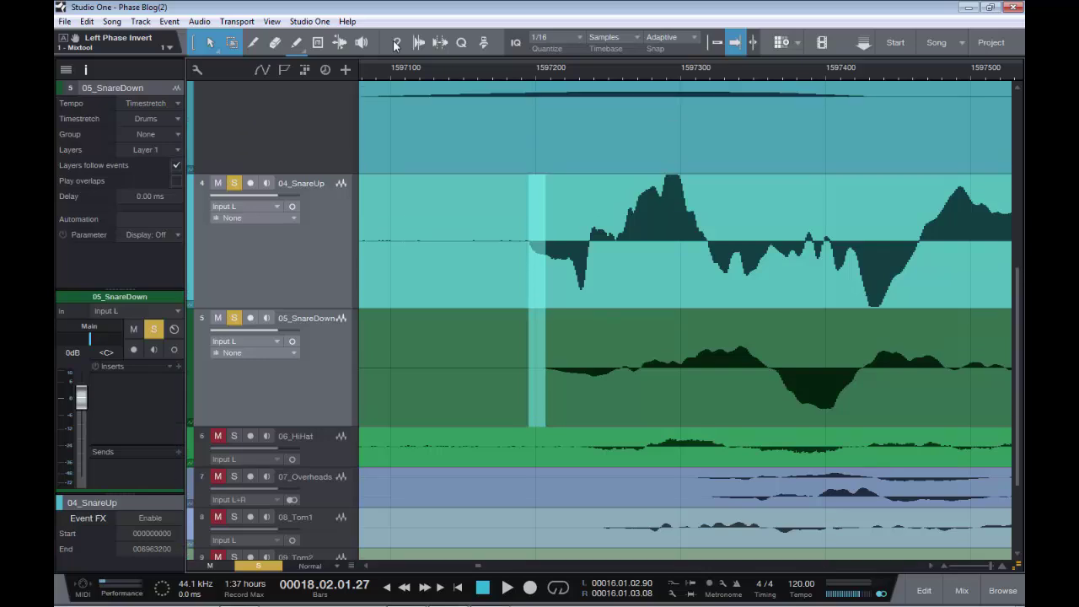
scroll(394, 45, "up", 3)
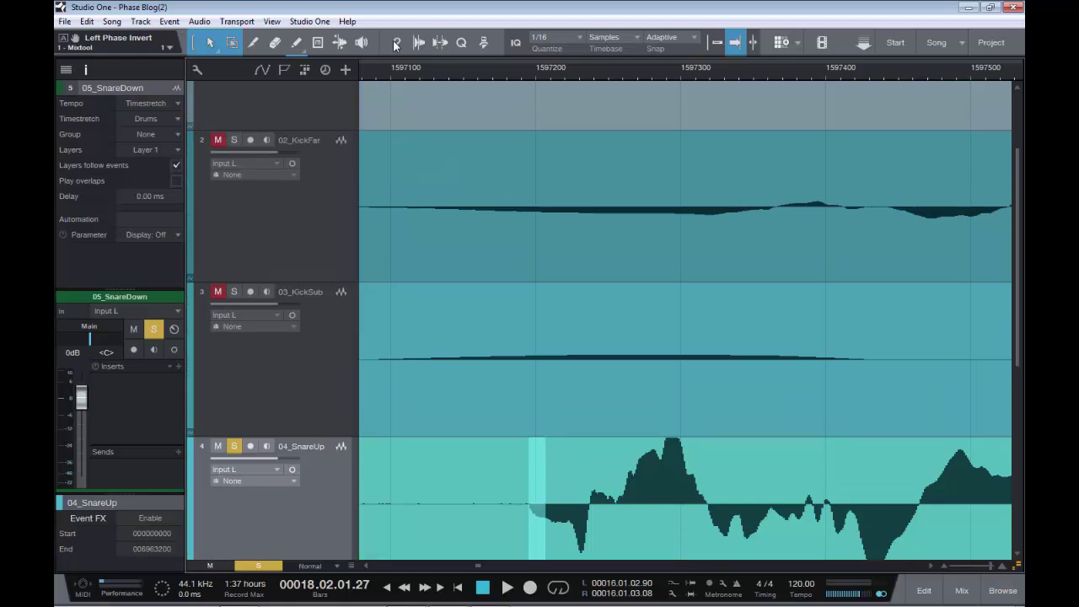
key("Up")
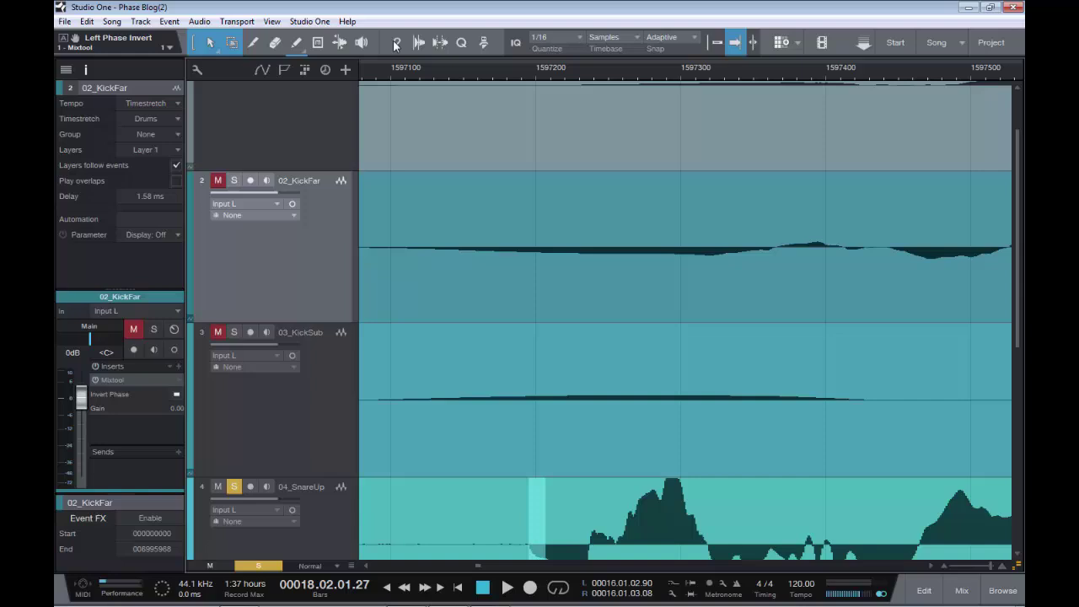
scroll(393, 46, "up", 8)
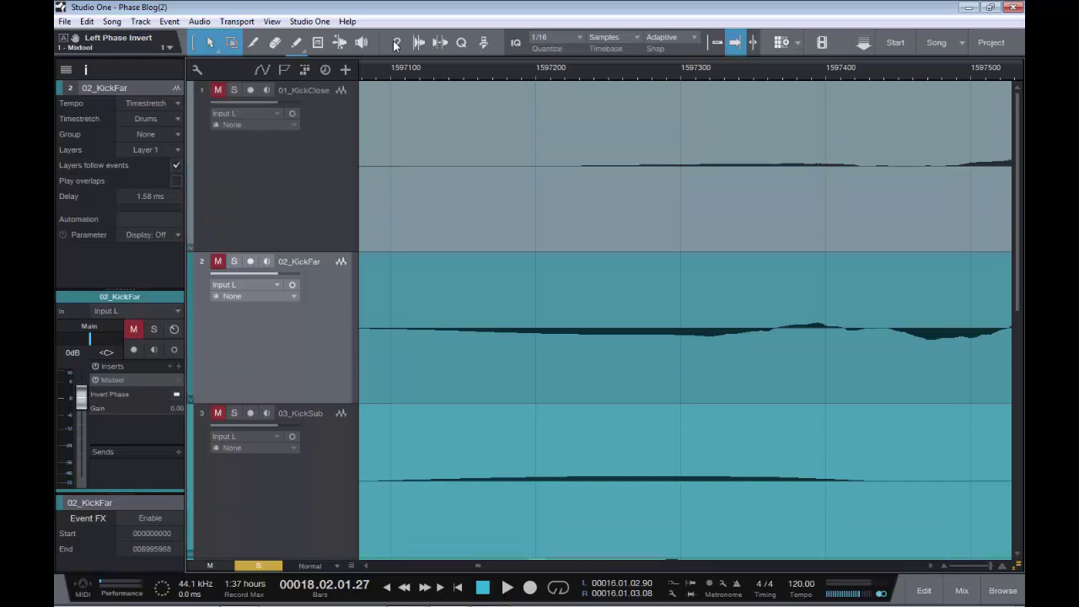